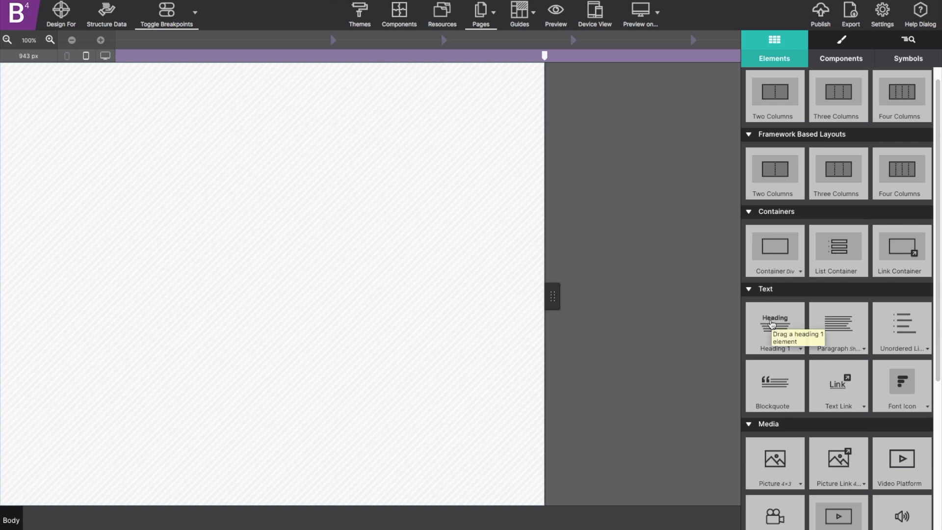
# Add a Heading 1, a Lorem ipsum paragraph and a Picture placeholder, then show the picture's styles
pyautogui.click(793, 331)
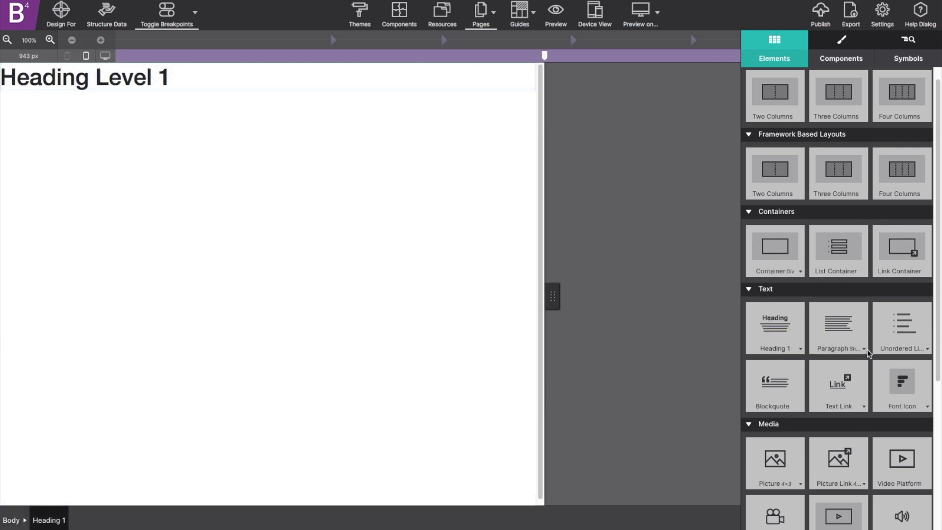
pyautogui.click(852, 331)
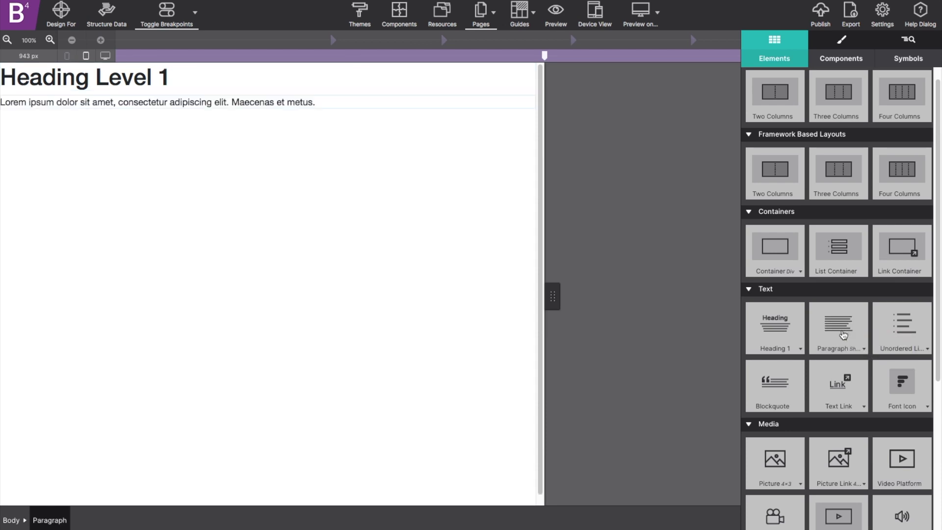
pyautogui.scroll(-3, 853, 331)
pyautogui.click(780, 396)
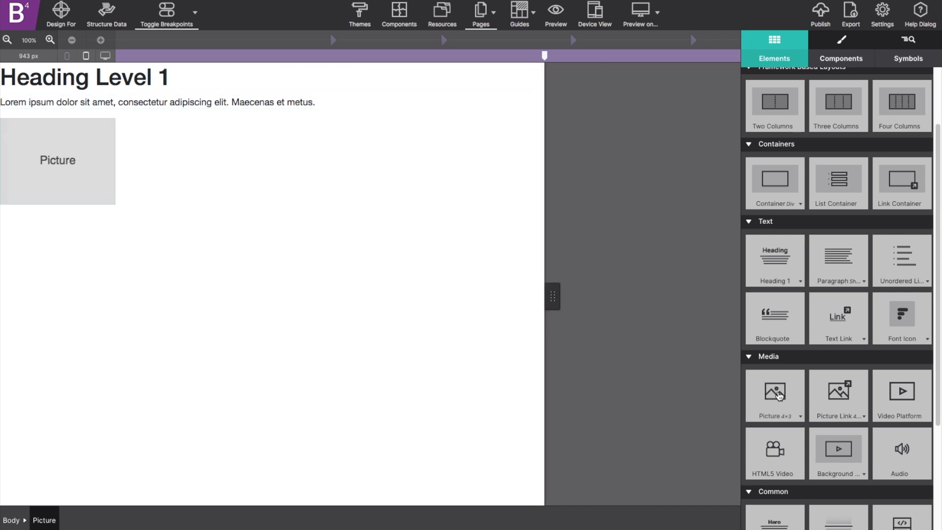
pyautogui.click(841, 44)
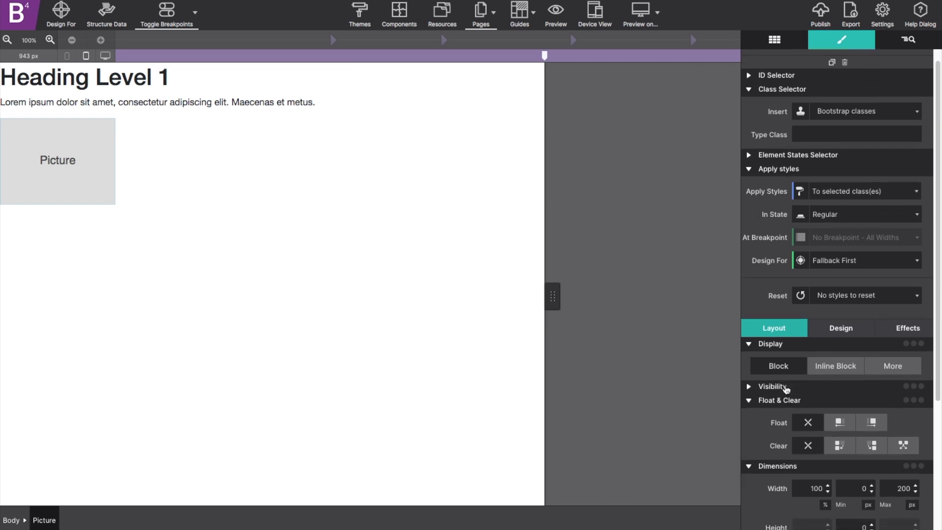
# Limit the Picture's maximum width to 50%
pyautogui.scroll(-5, 786, 389)
pyautogui.scroll(-1, 786, 389)
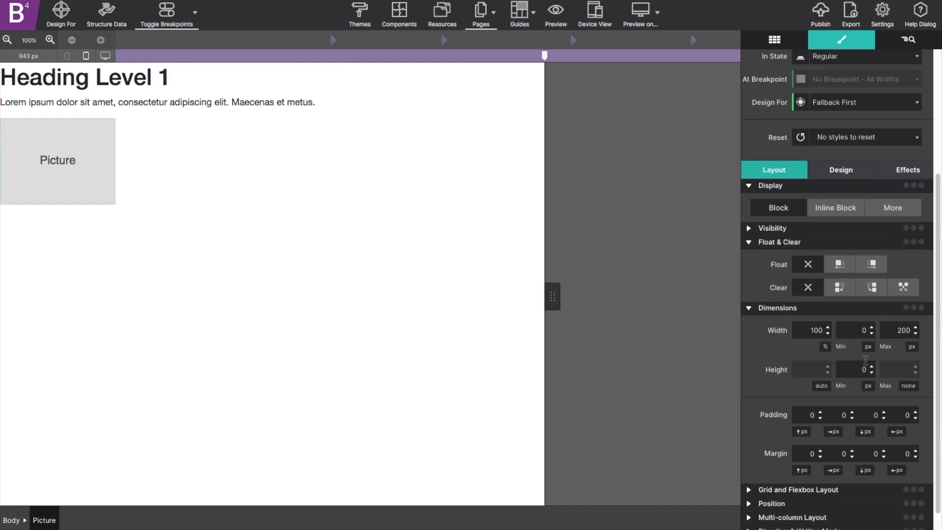
pyautogui.click(913, 348)
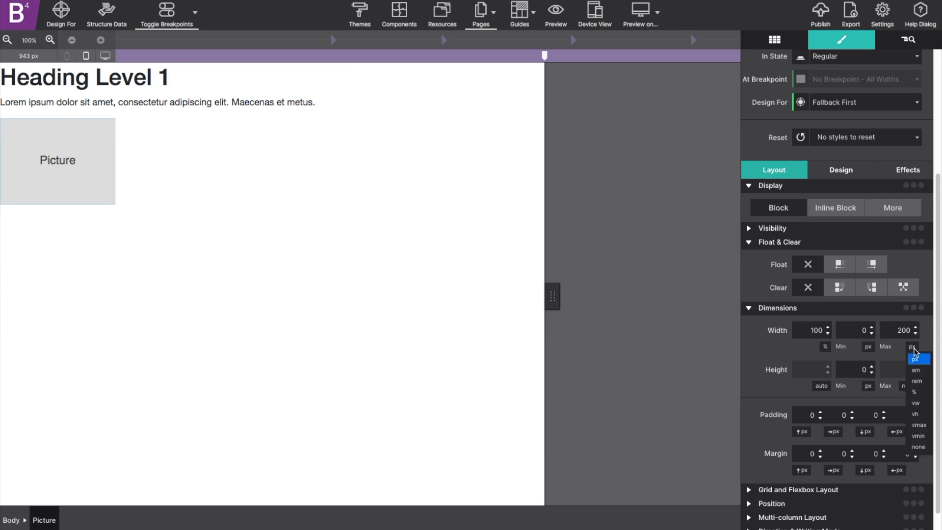
pyautogui.click(913, 394)
pyautogui.doubleClick(896, 330)
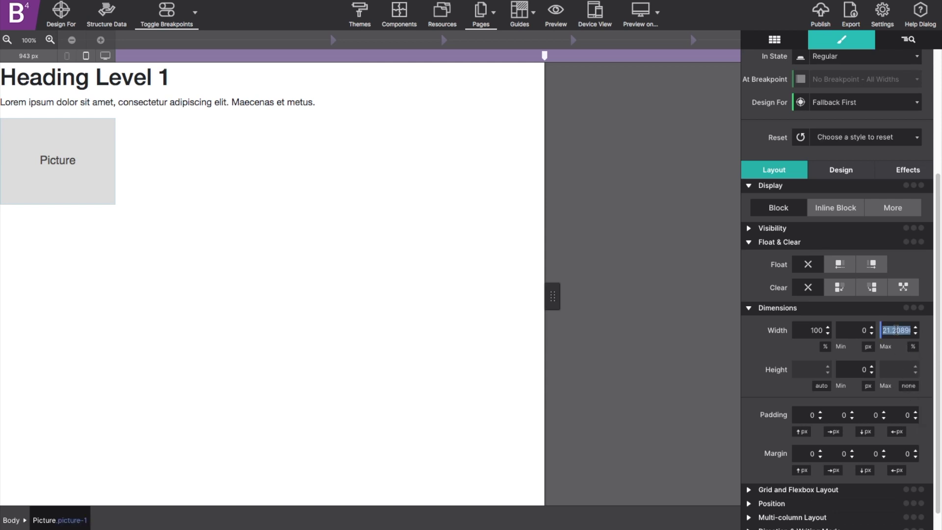
pyautogui.write('50')
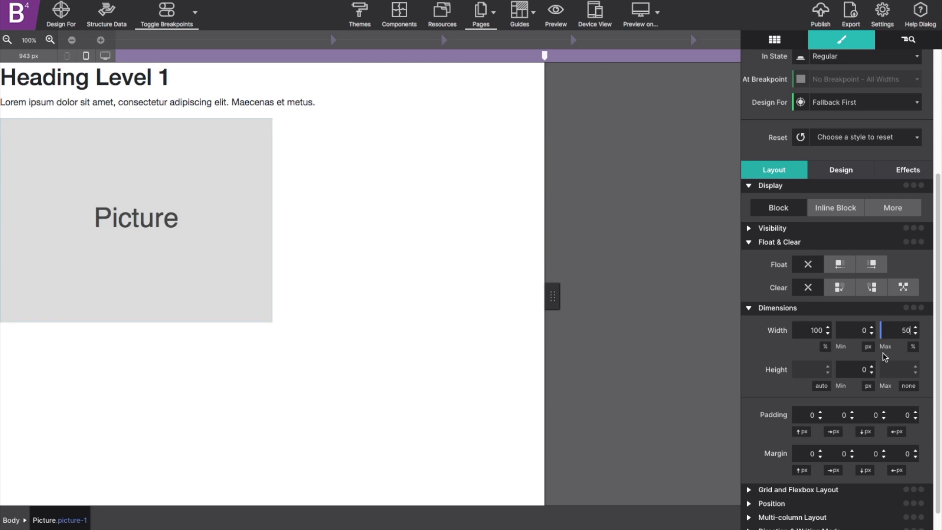
# Set the Picture's left and right margins to auto to centre it, then resize the preview to check
pyautogui.click(834, 470)
pyautogui.click(840, 461)
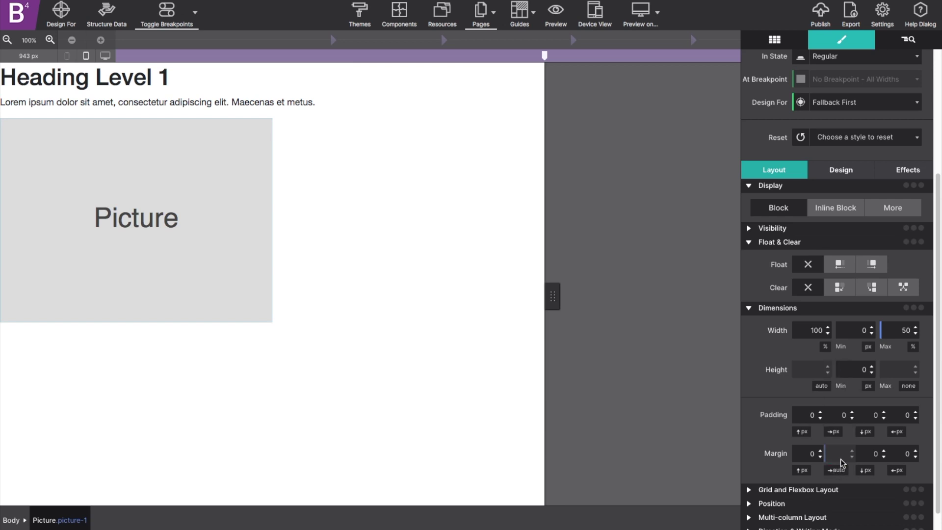
pyautogui.click(895, 471)
pyautogui.click(901, 460)
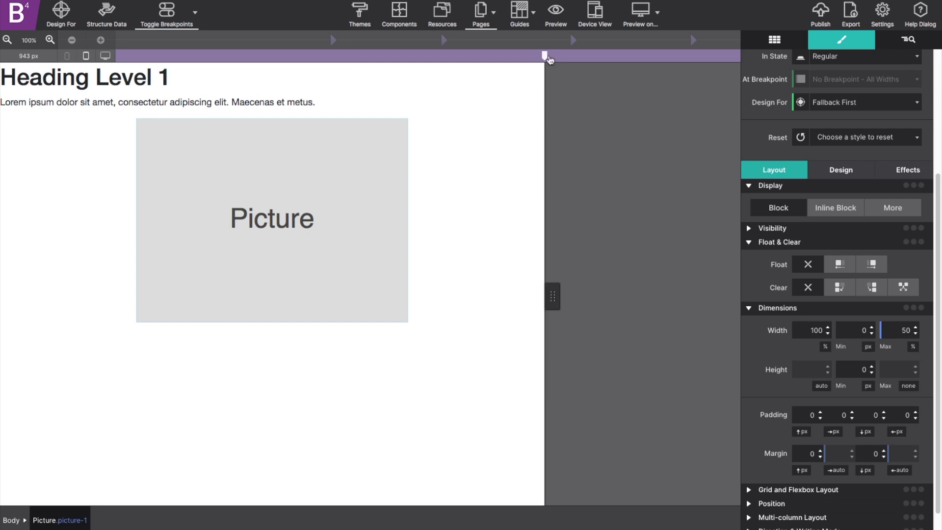
pyautogui.moveTo(539, 55); pyautogui.dragTo(556, 65)
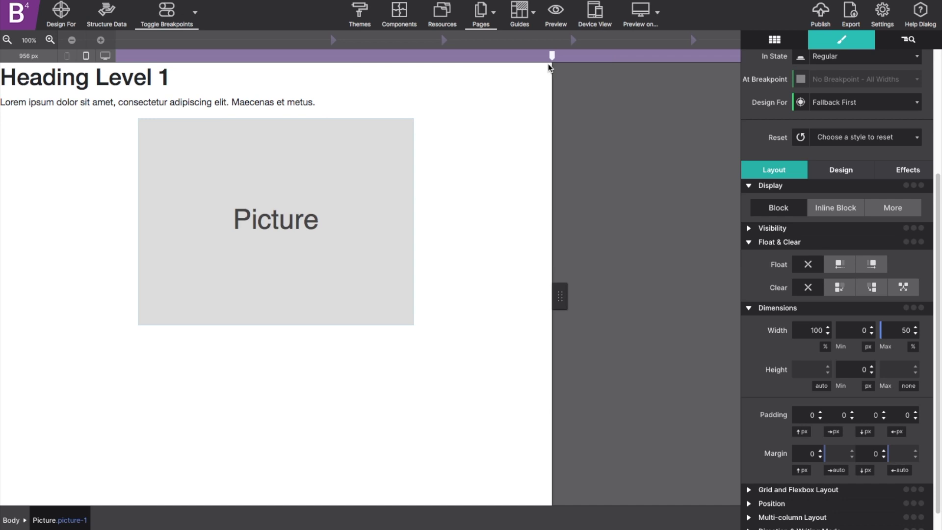
pyautogui.click(302, 101)
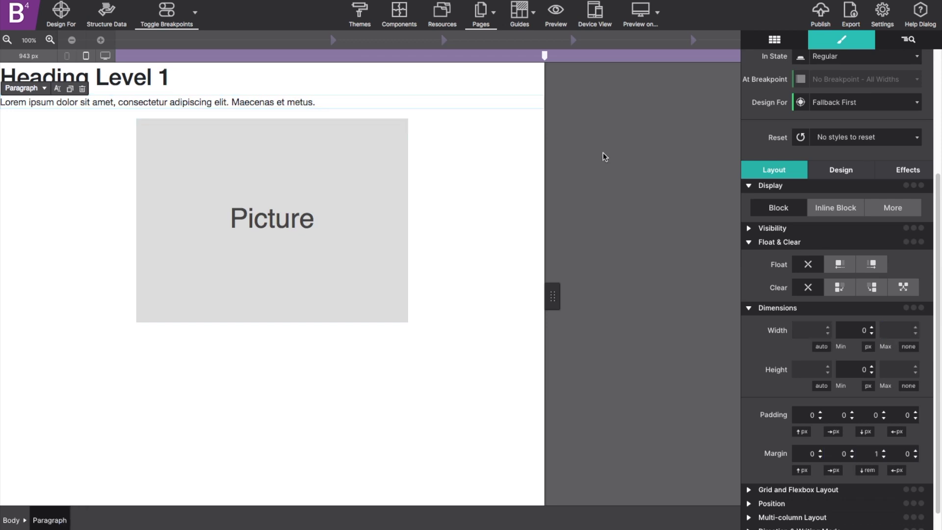
# Centre-align the Lorem ipsum paragraph and the Heading 1 text
pyautogui.click(839, 175)
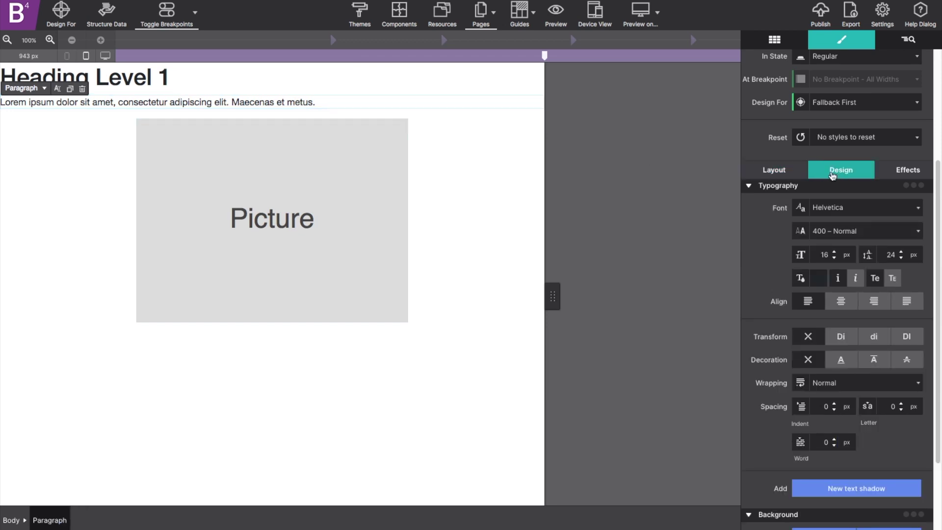
pyautogui.click(851, 306)
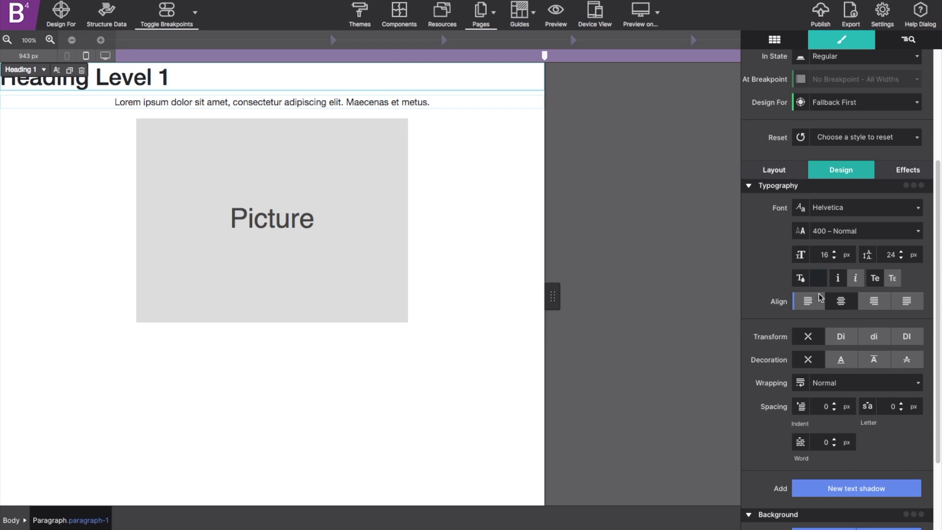
pyautogui.click(158, 81)
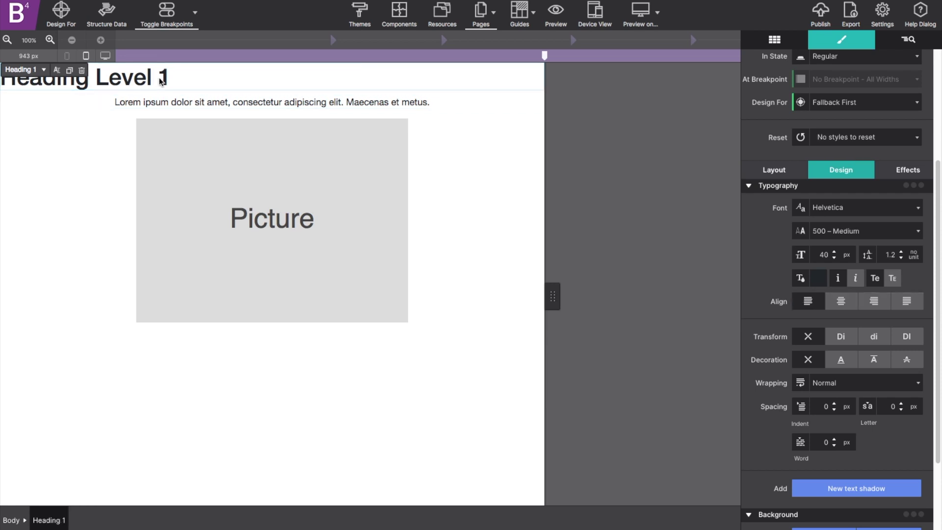
pyautogui.click(842, 305)
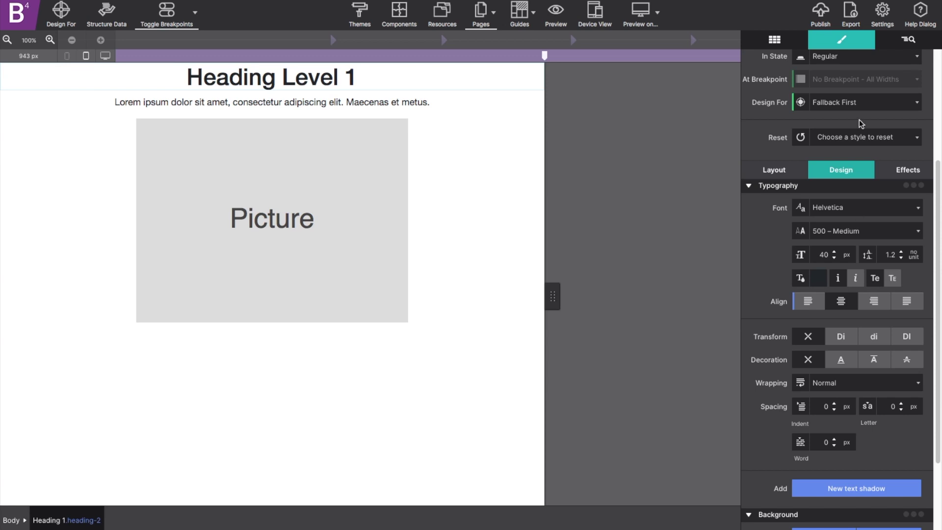
pyautogui.click(272, 220)
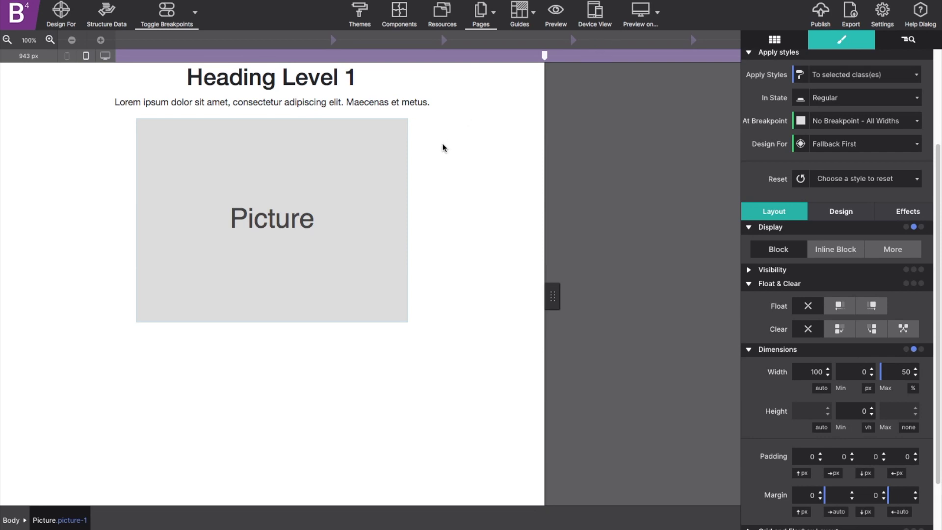
# Make the Picture display as an inline block
pyautogui.press('Escape')
pyautogui.click(321, 148)
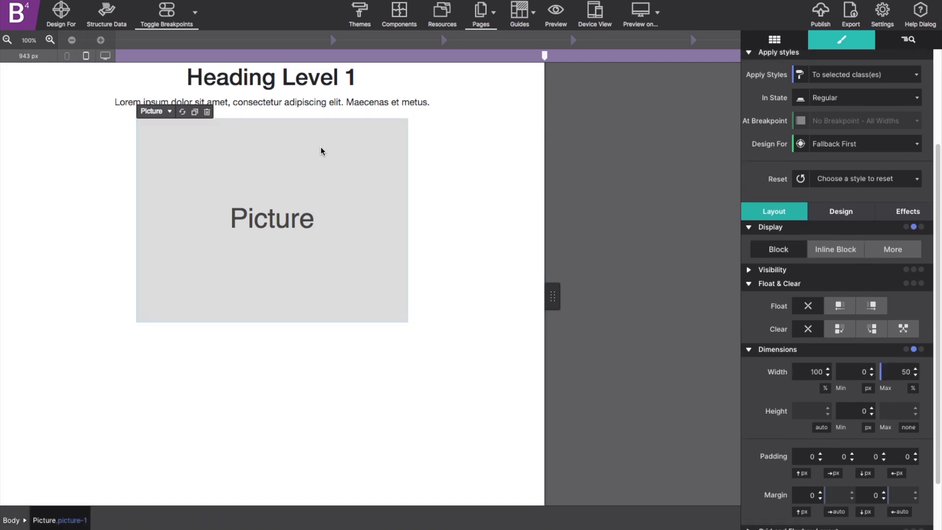
pyautogui.click(835, 256)
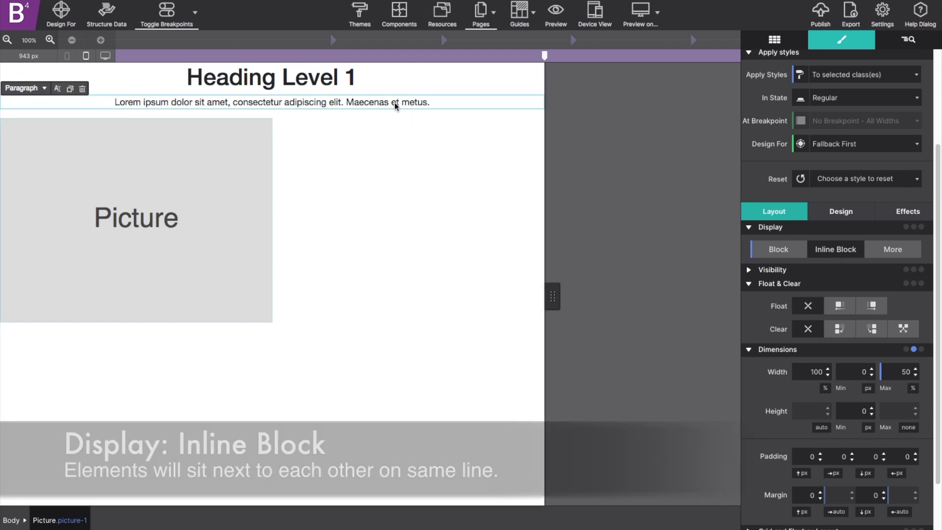
# Give the paragraph a 50% max width and inline-block display beside the Picture
pyautogui.click(394, 102)
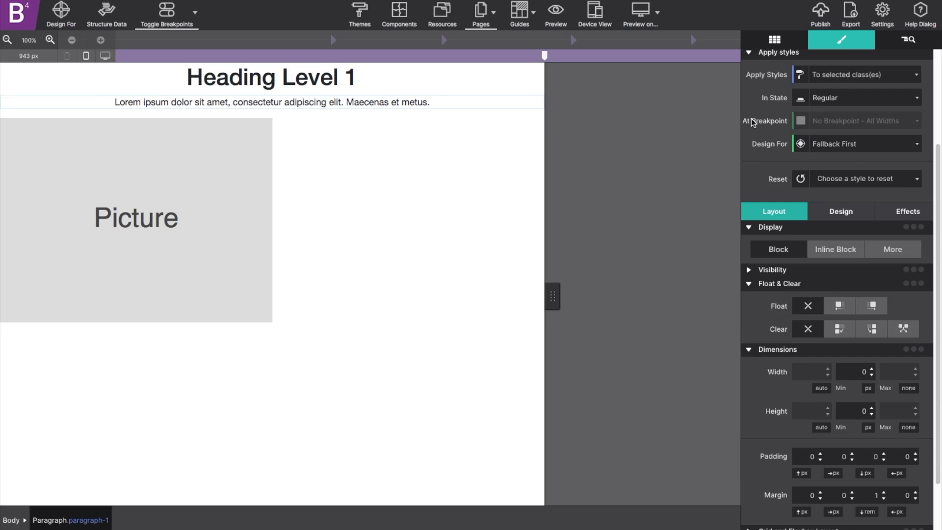
pyautogui.scroll(-1, 760, 197)
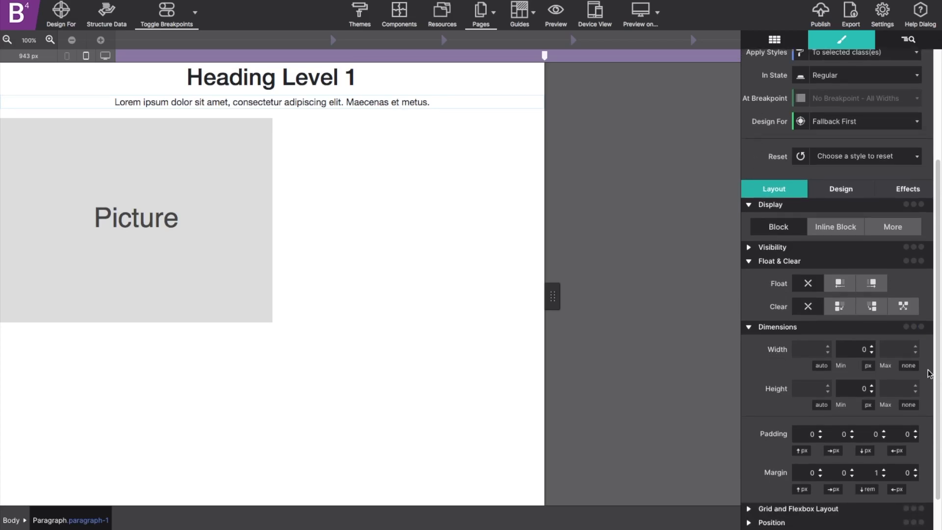
pyautogui.click(910, 367)
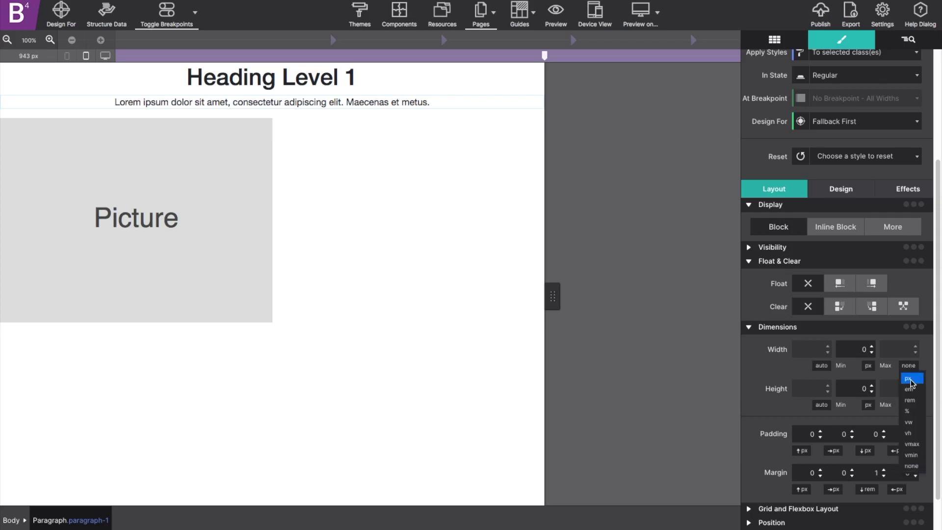
pyautogui.click(908, 411)
pyautogui.doubleClick(899, 347)
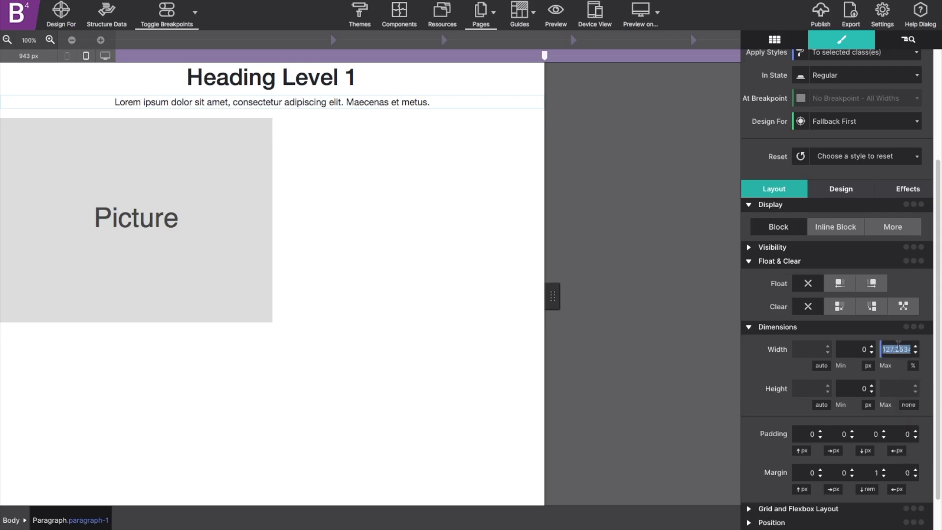
pyautogui.write('50')
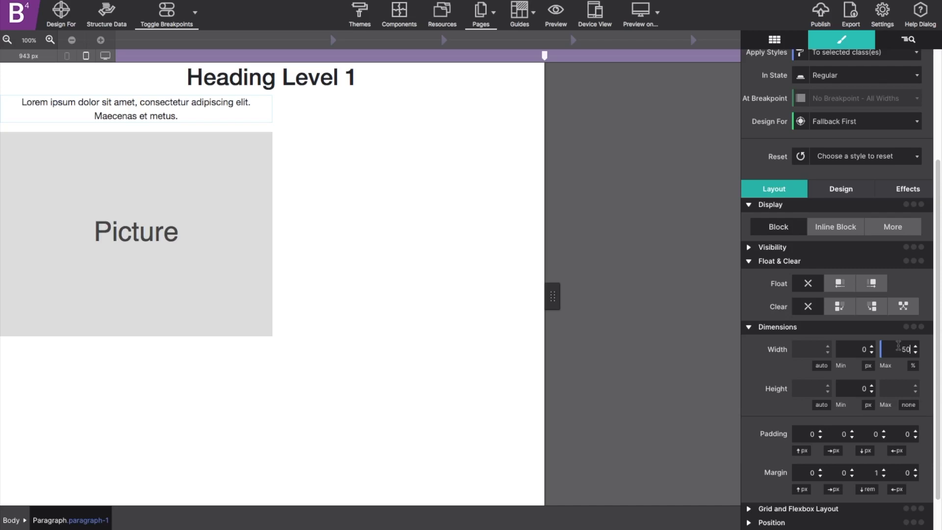
pyautogui.click(839, 235)
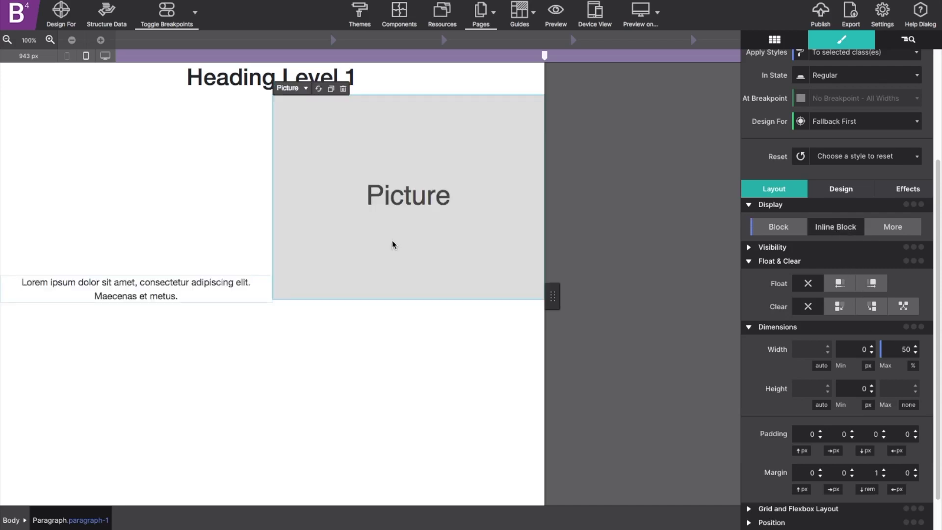
pyautogui.click(316, 240)
# Move the Picture before the paragraph and show the Elements Tree
pyautogui.moveTo(316, 240); pyautogui.dragTo(74, 196)
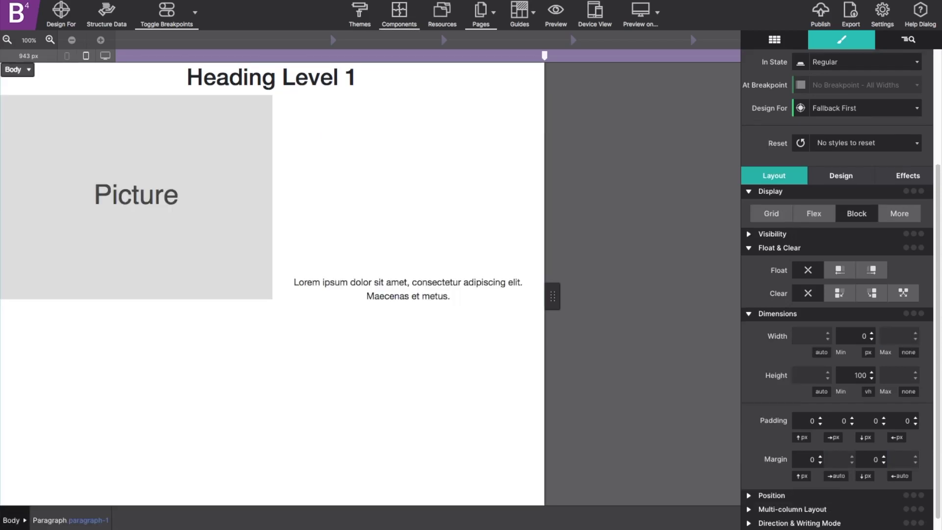
pyautogui.click(908, 39)
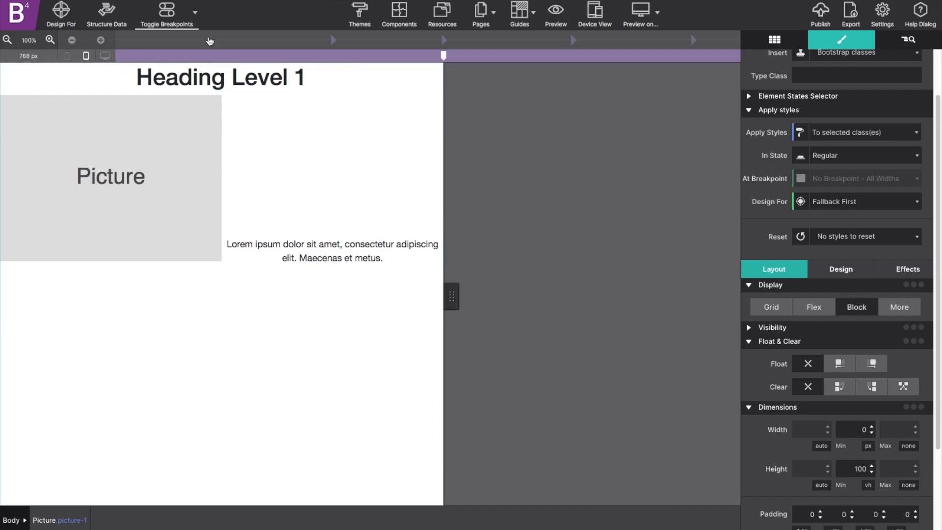
# Switch breakpoints back to Default Mode and preview the page at 444 px
pyautogui.click(196, 14)
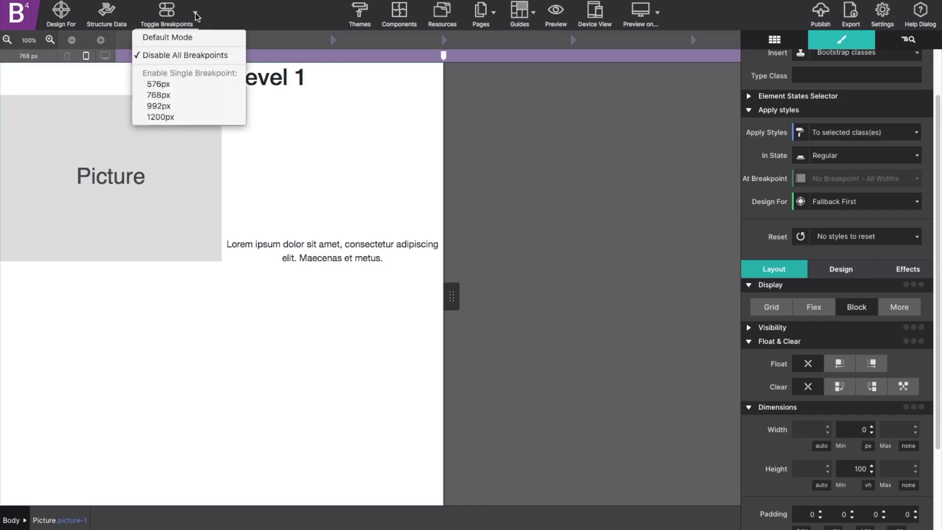
pyautogui.click(180, 39)
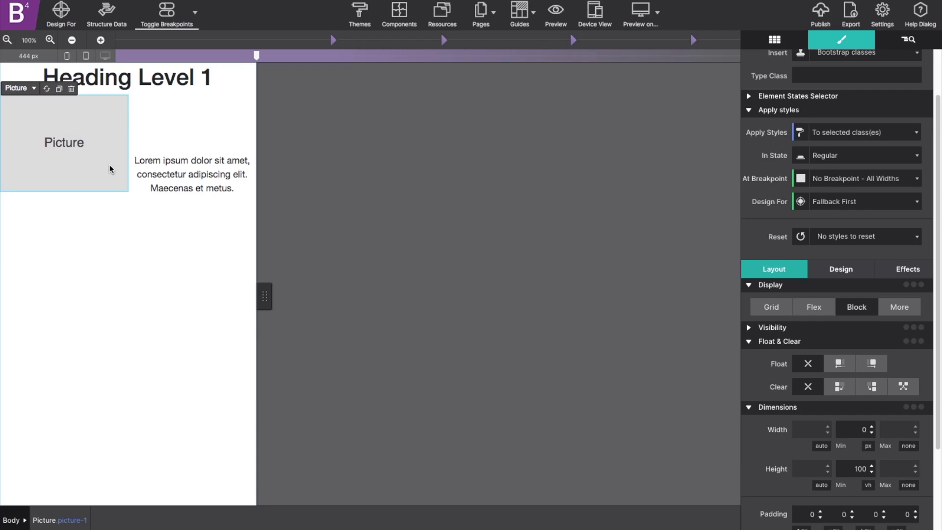
pyautogui.click(159, 82)
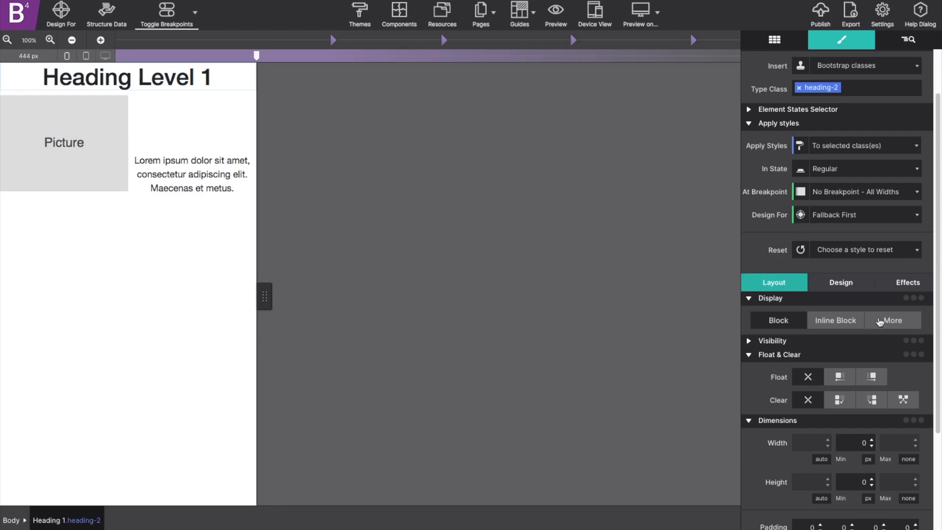
# Hide the heading with display None, then widen the preview to 616 px past 576px
pyautogui.click(893, 324)
pyautogui.click(888, 348)
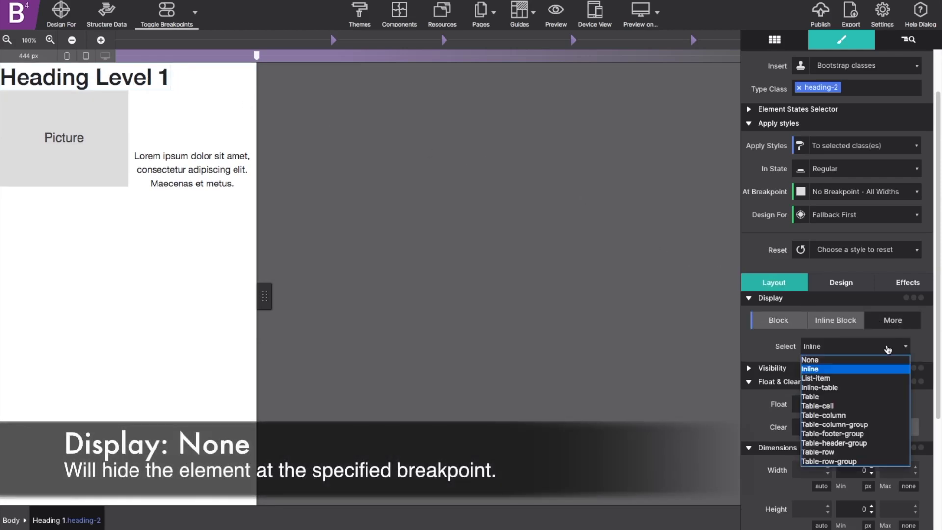
pyautogui.click(879, 359)
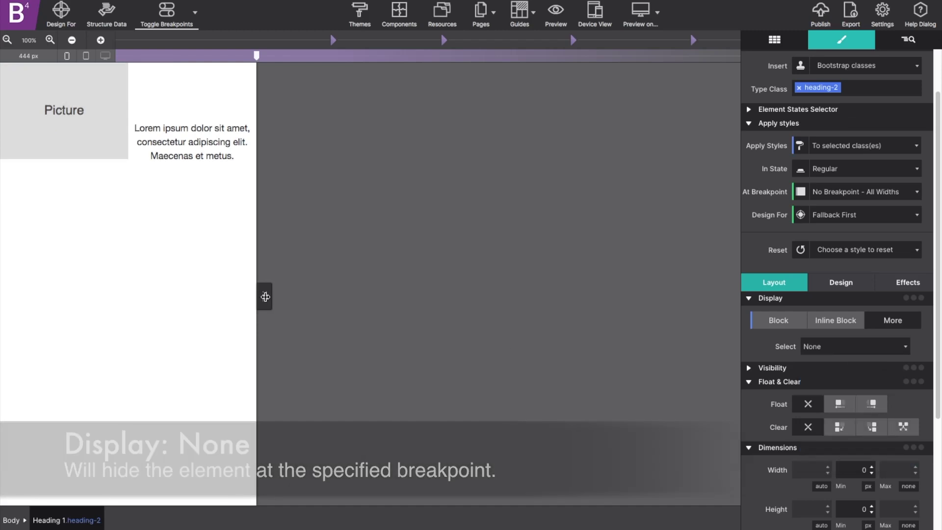
pyautogui.moveTo(267, 301); pyautogui.dragTo(317, 300)
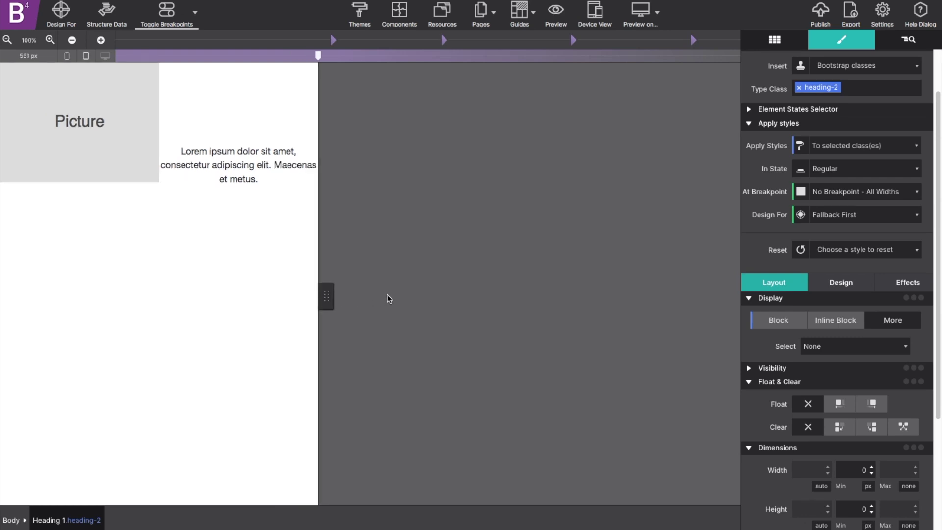
pyautogui.moveTo(376, 297); pyautogui.dragTo(350, 297)
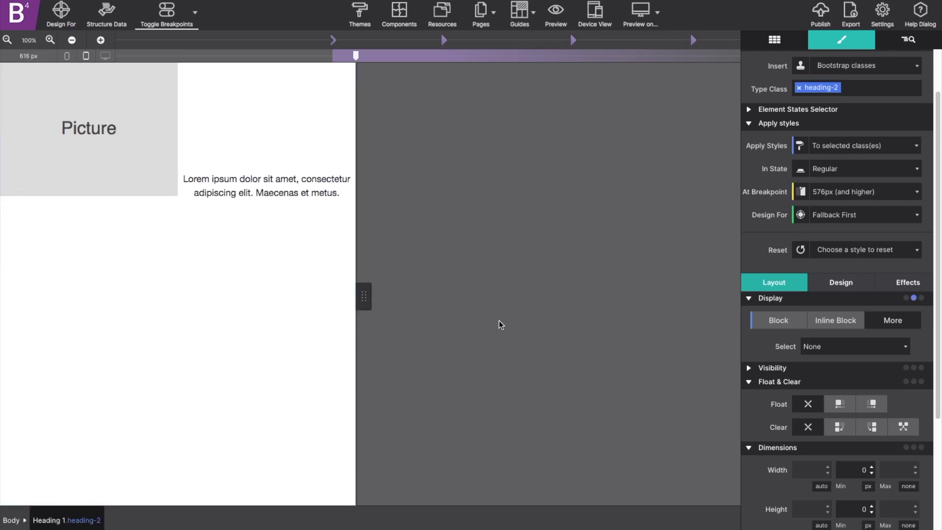
# Set the heading's display to Block from 576px up, then resize the preview to test it
pyautogui.click(821, 351)
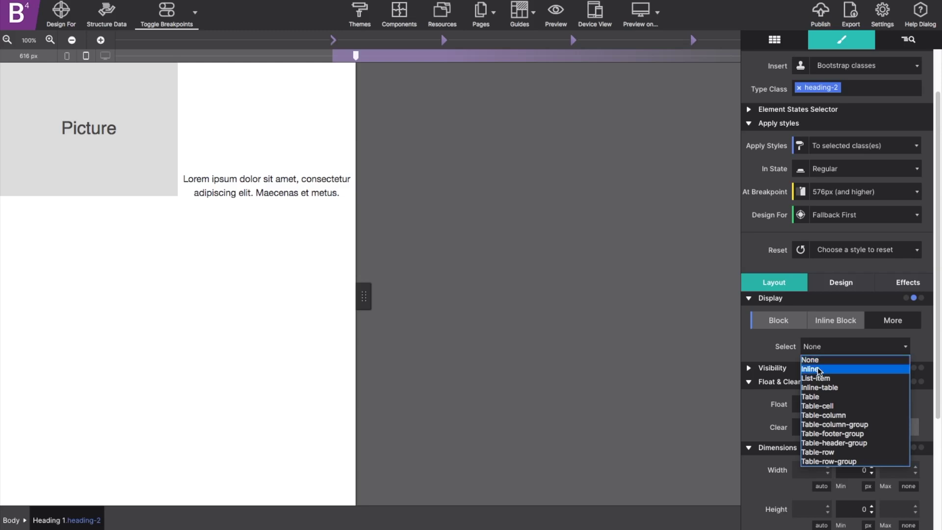
pyautogui.click(779, 321)
pyautogui.click(779, 322)
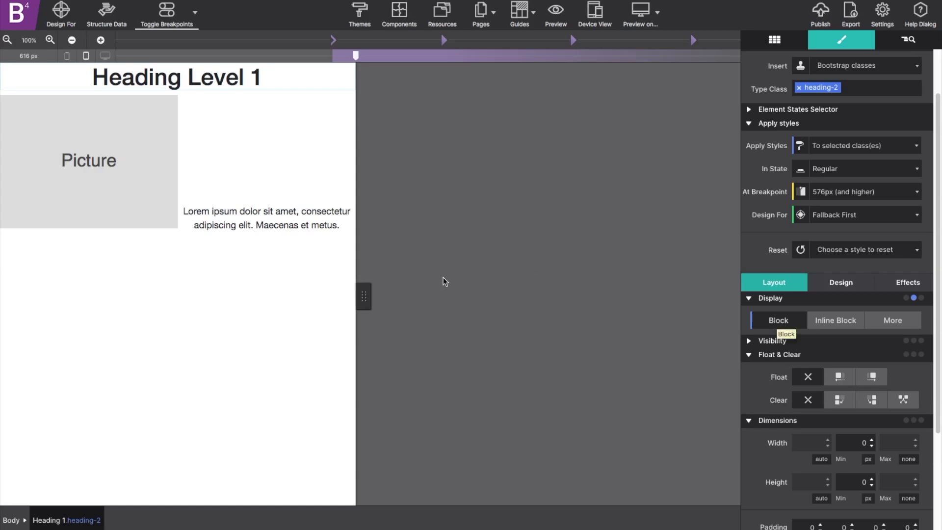
pyautogui.moveTo(366, 301); pyautogui.dragTo(301, 297)
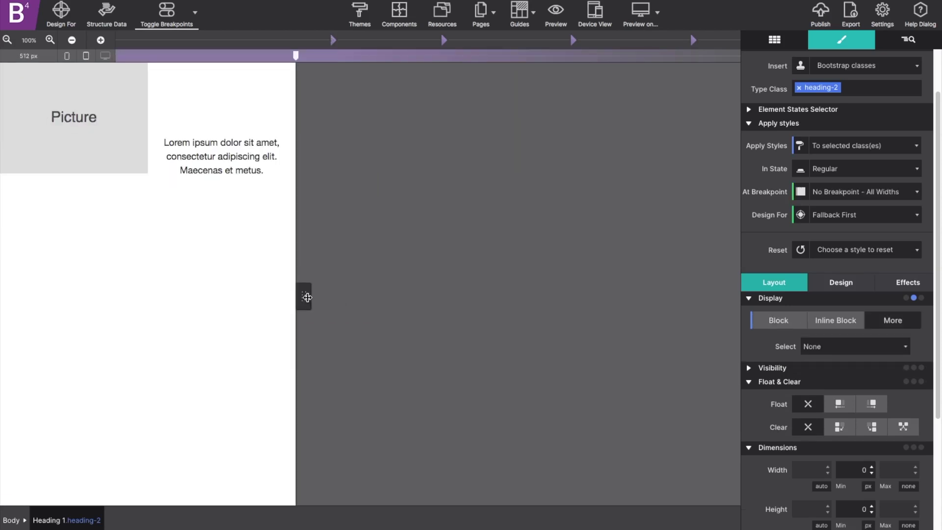
pyautogui.moveTo(307, 297); pyautogui.dragTo(356, 300)
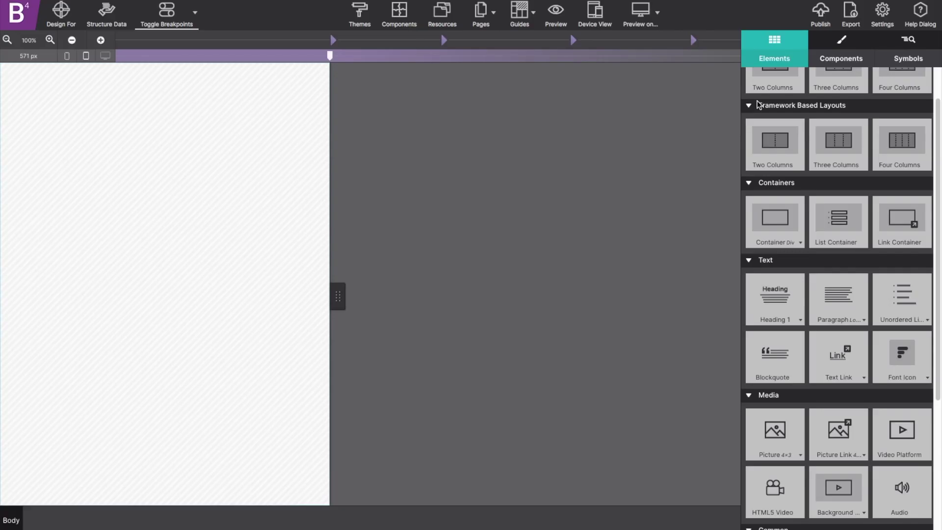
# Add a Container Div at the top of the page
pyautogui.scroll(1, 758, 104)
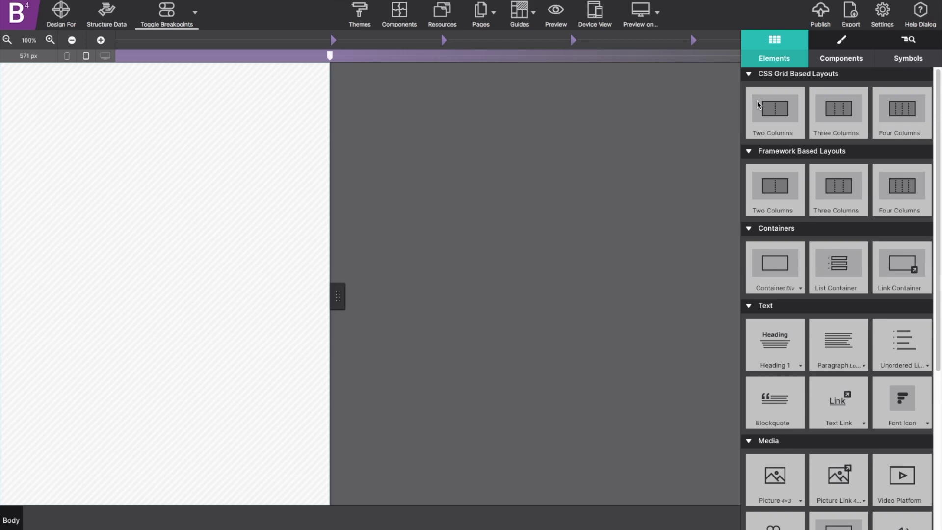
pyautogui.doubleClick(772, 259)
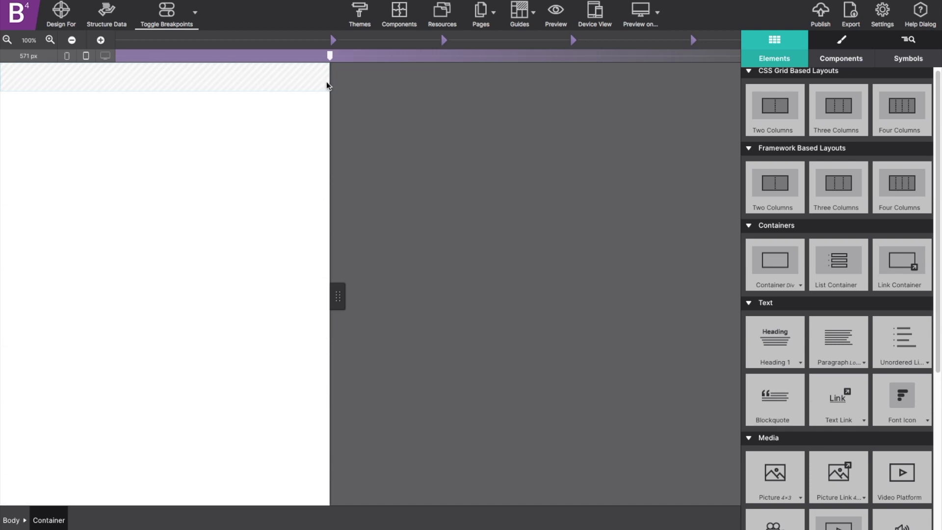
pyautogui.click(291, 81)
pyautogui.scroll(-3, 777, 252)
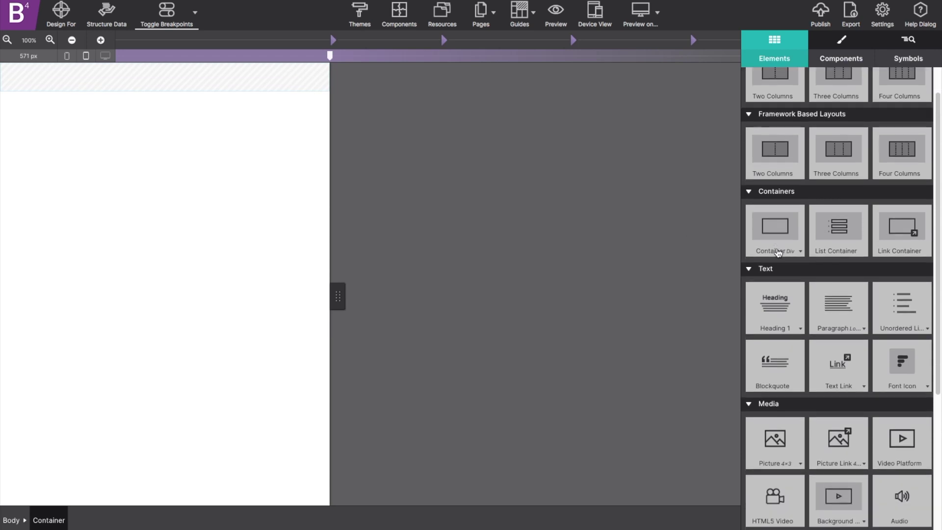
pyautogui.scroll(-1, 778, 253)
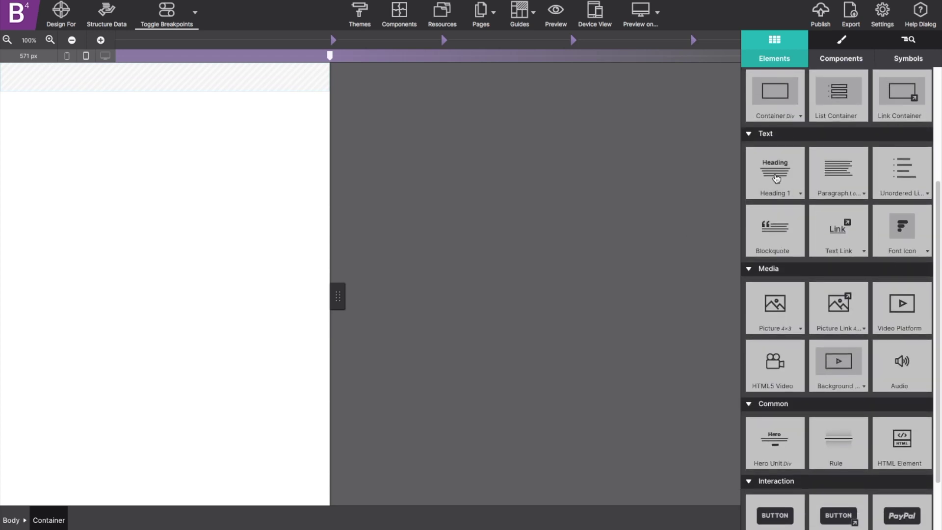
pyautogui.moveTo(776, 179); pyautogui.dragTo(291, 82)
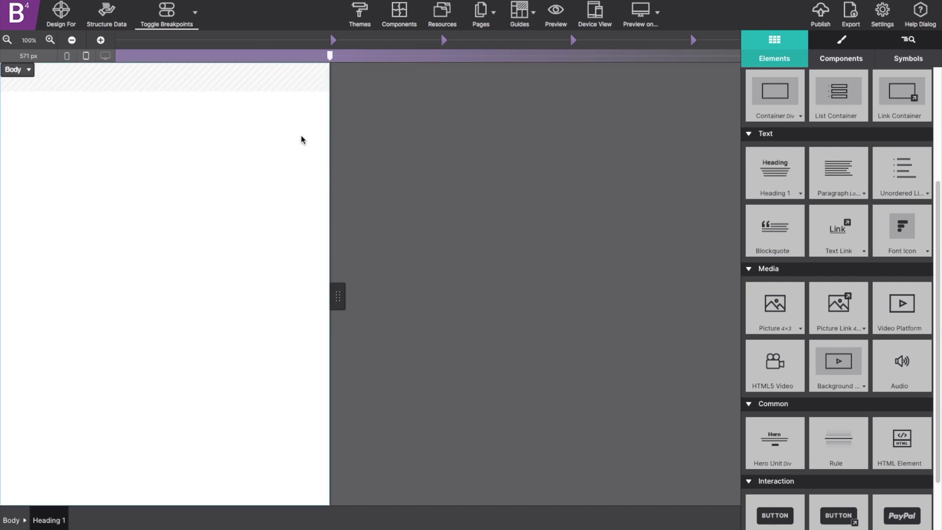
pyautogui.click(299, 79)
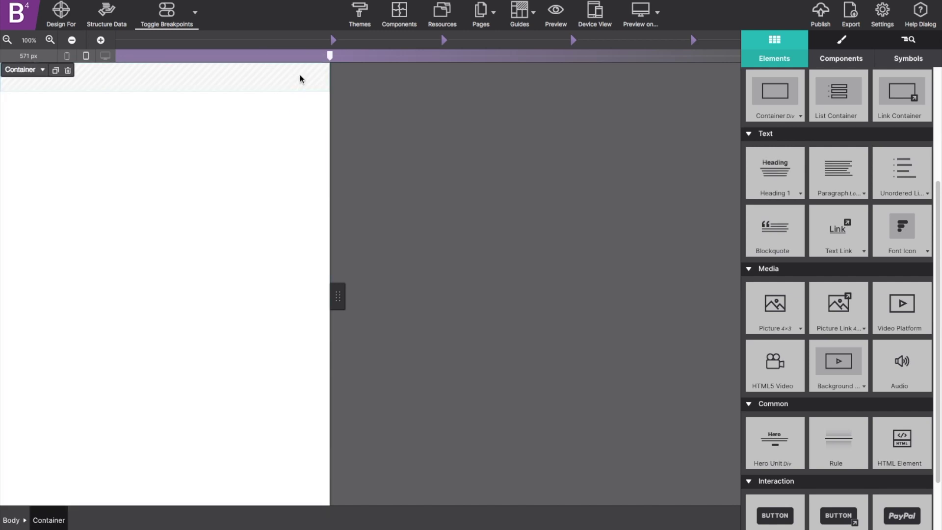
# Insert a Heading 1, Lorem ipsum paragraph and Picture into the container, then show its styles
pyautogui.doubleClick(768, 181)
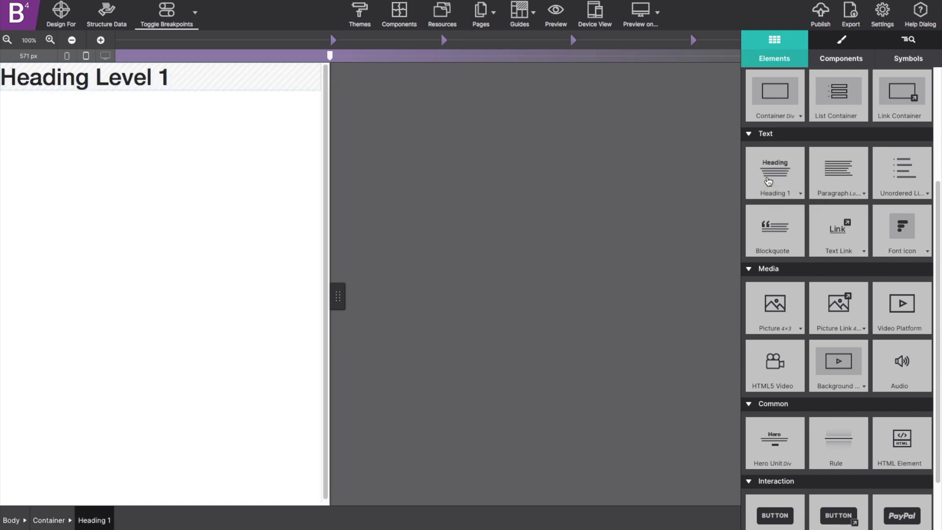
pyautogui.click(841, 183)
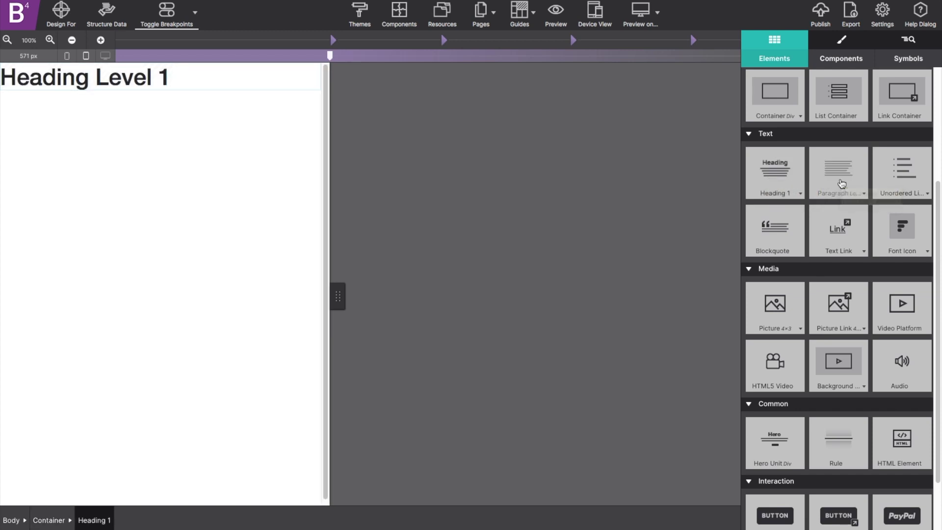
pyautogui.click(842, 184)
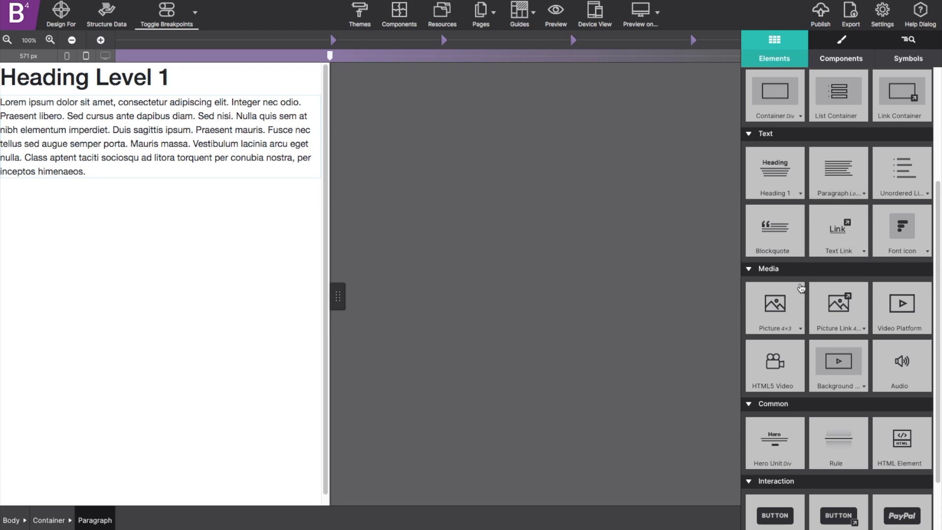
pyautogui.click(788, 304)
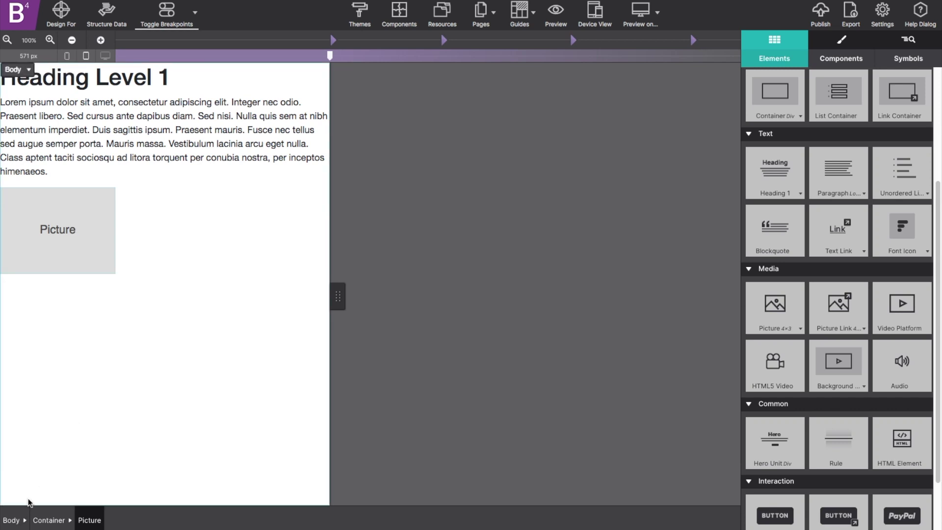
pyautogui.click(49, 522)
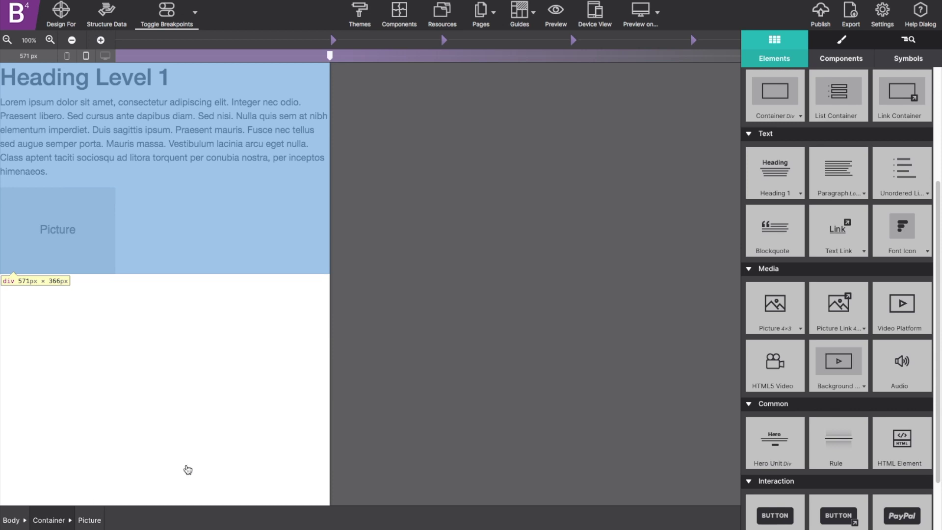
pyautogui.press('super+2')
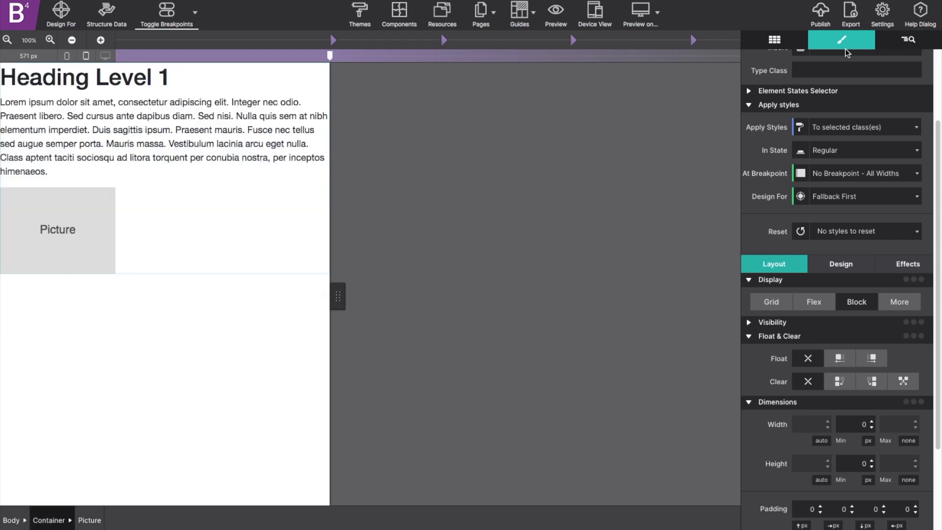
# Set the container-1 display to Flex
pyautogui.click(847, 43)
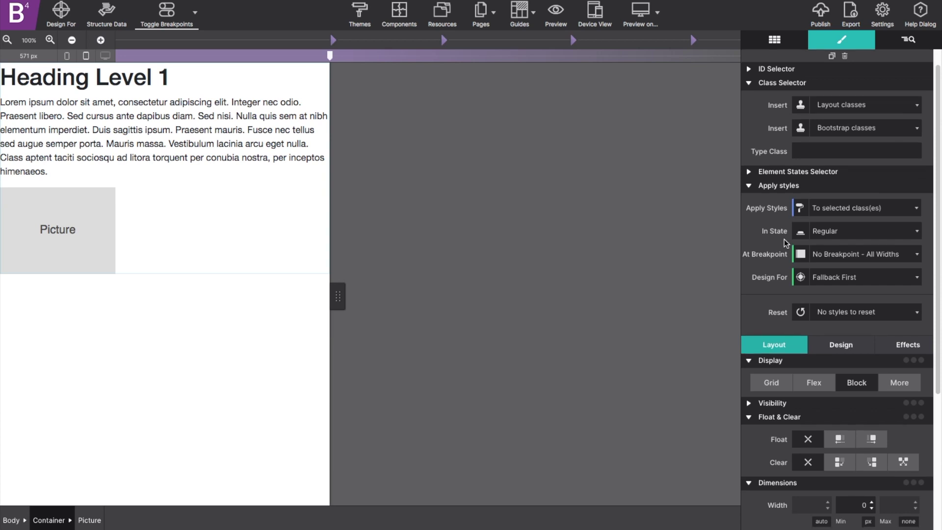
pyautogui.scroll(-3, 784, 239)
pyautogui.scroll(-2, 788, 244)
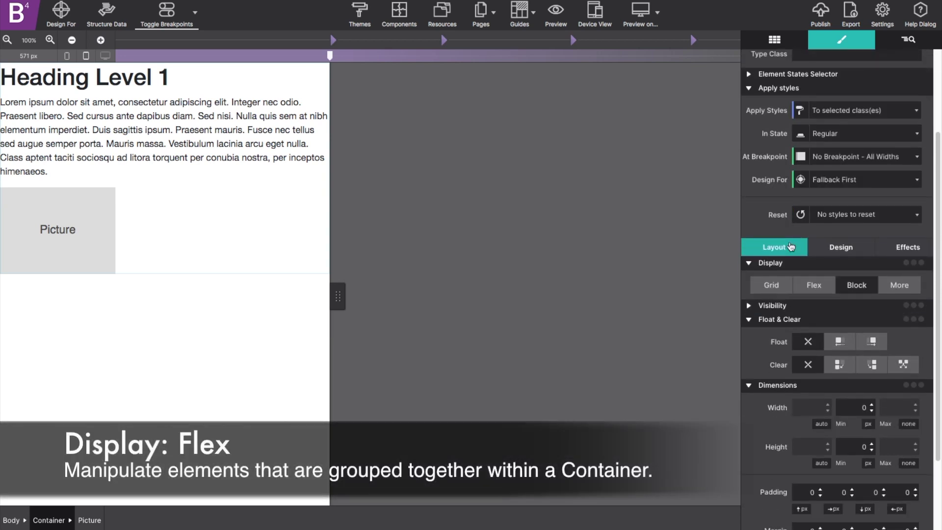
pyautogui.click(821, 292)
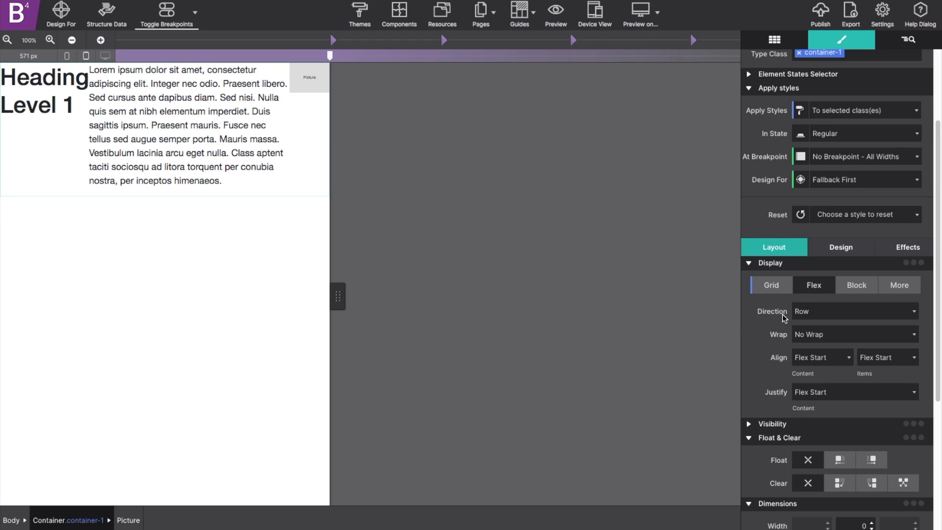
# Try row-reverse, column and column-reverse directions, leaving the flex direction on Column
pyautogui.click(809, 314)
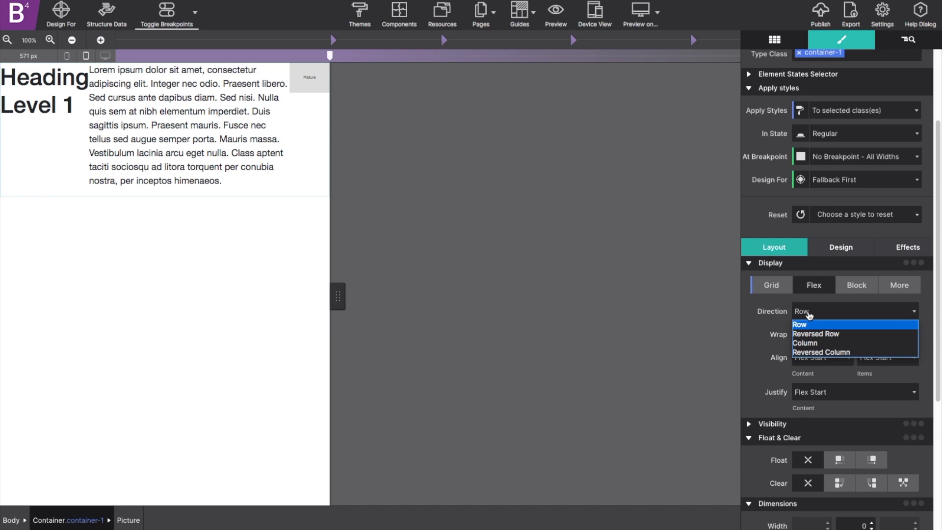
pyautogui.click(811, 334)
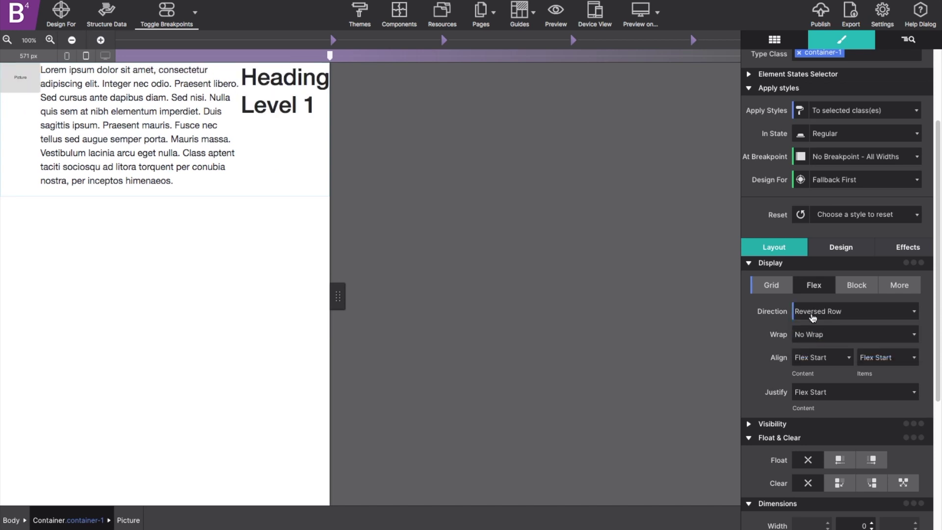
pyautogui.click(812, 316)
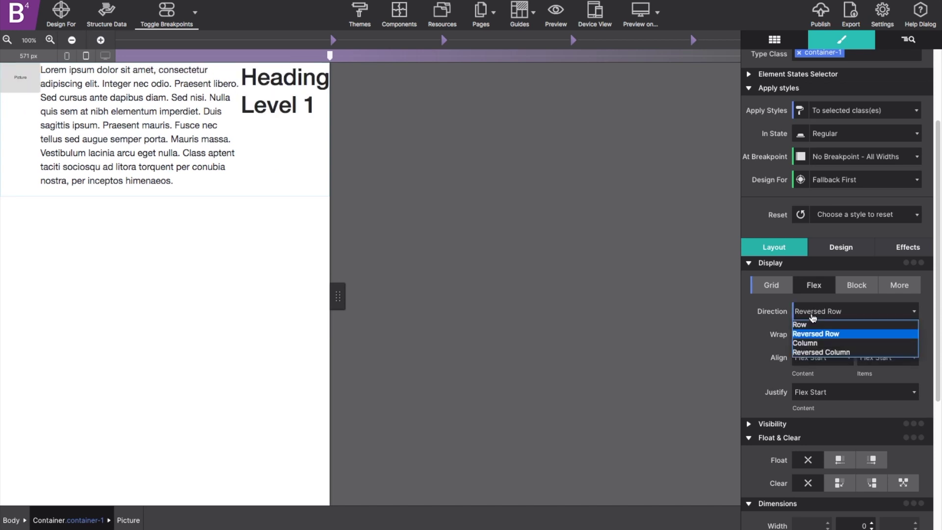
pyautogui.click(813, 343)
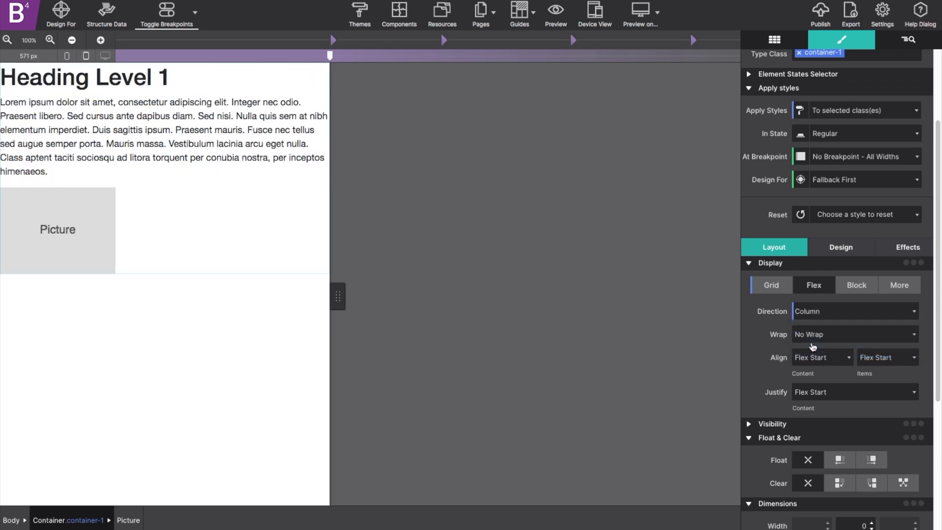
pyautogui.click(813, 318)
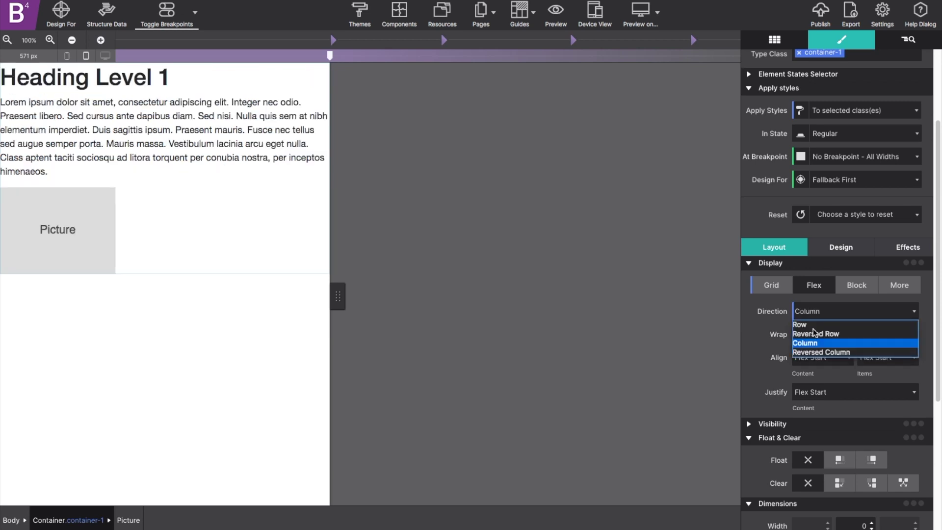
pyautogui.click(813, 352)
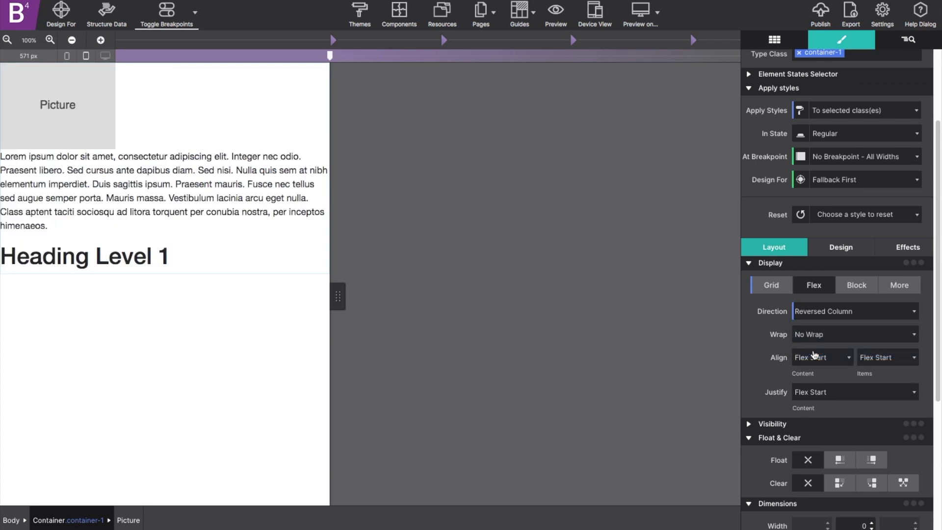
pyautogui.click(814, 314)
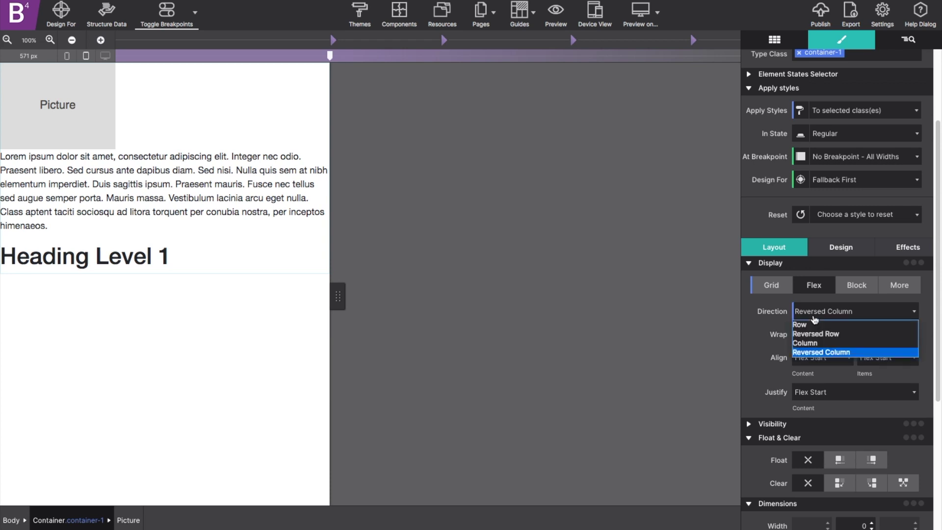
pyautogui.click(814, 343)
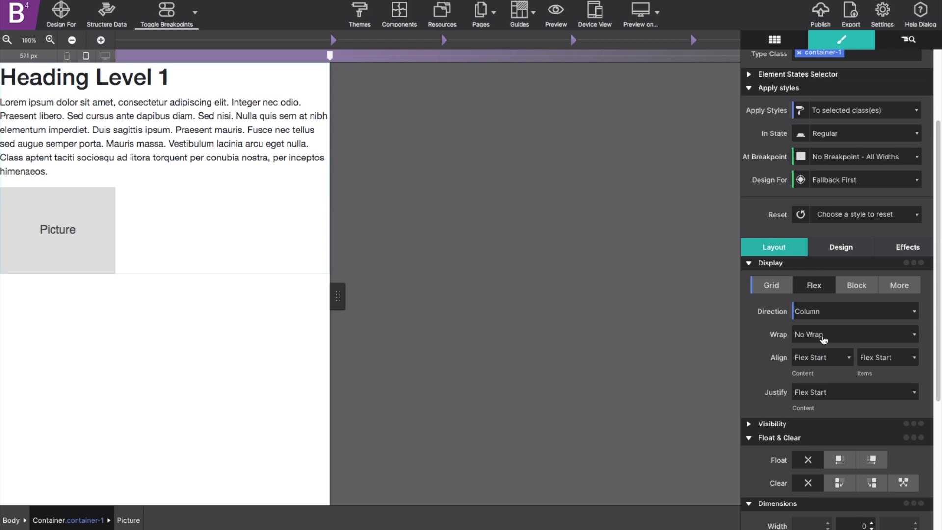
# Try the Wrap and Align Items options, ending with No Wrap and left alignment
pyautogui.click(823, 336)
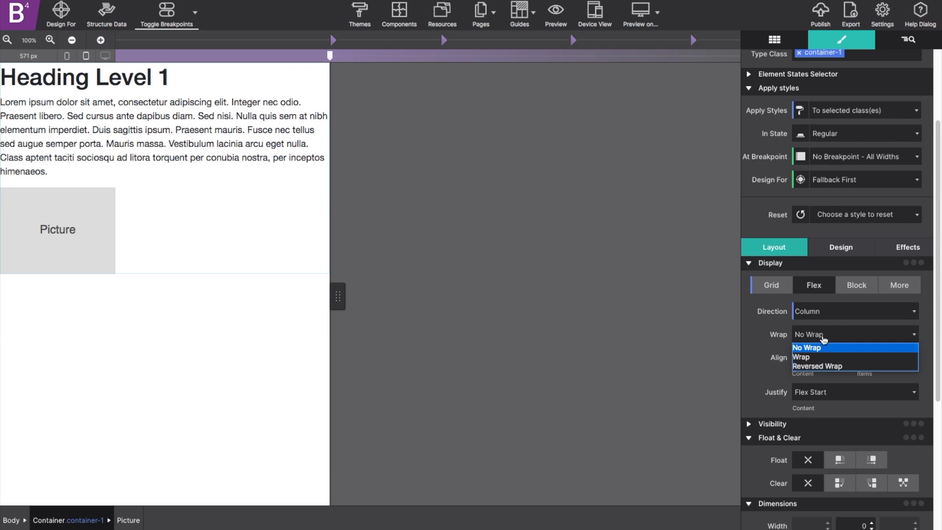
pyautogui.click(824, 339)
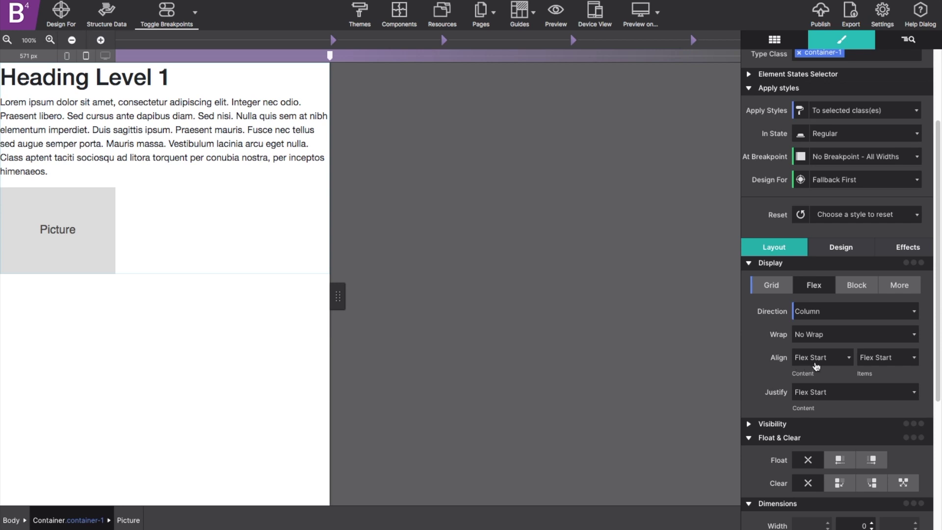
pyautogui.click(867, 362)
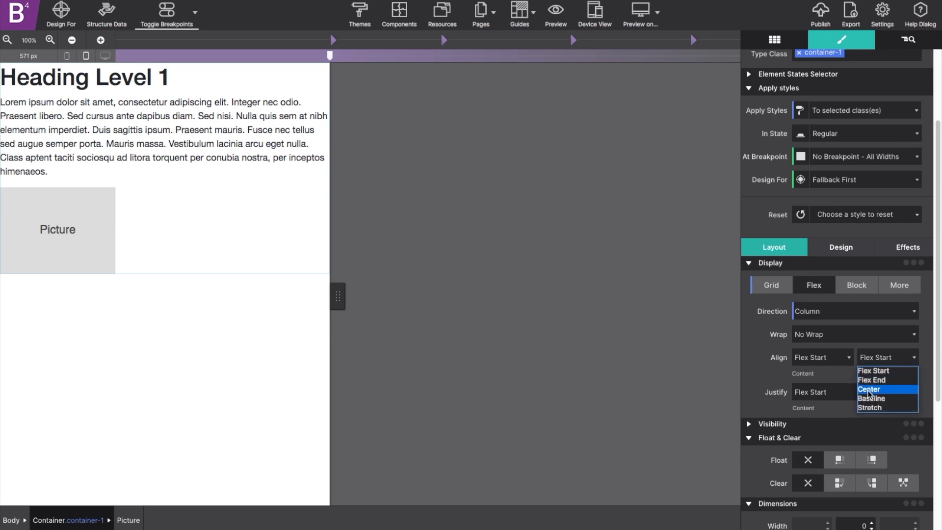
pyautogui.click(868, 390)
pyautogui.click(887, 360)
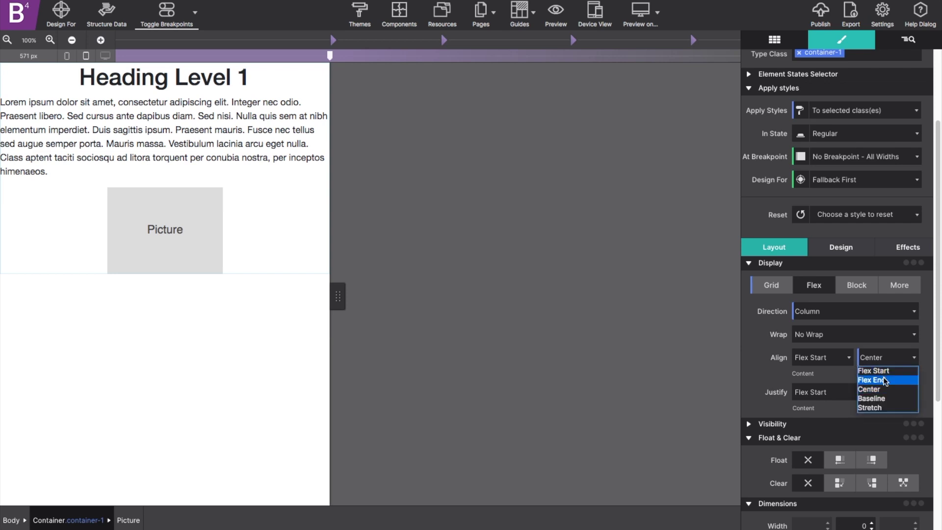
pyautogui.click(885, 381)
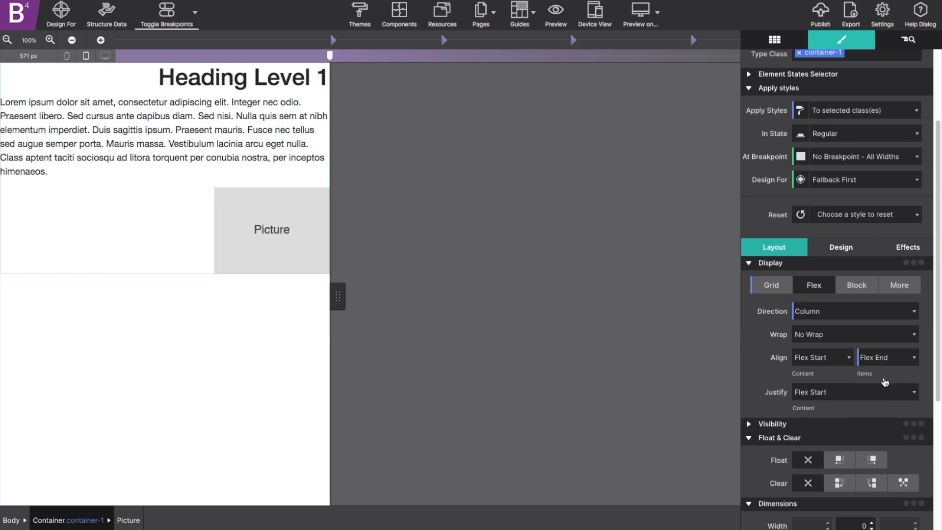
pyautogui.click(885, 366)
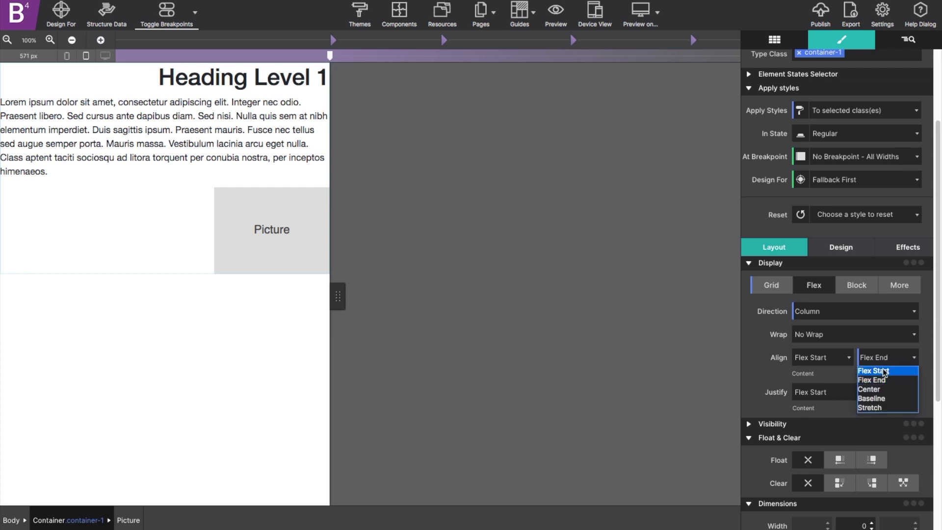
pyautogui.click(885, 371)
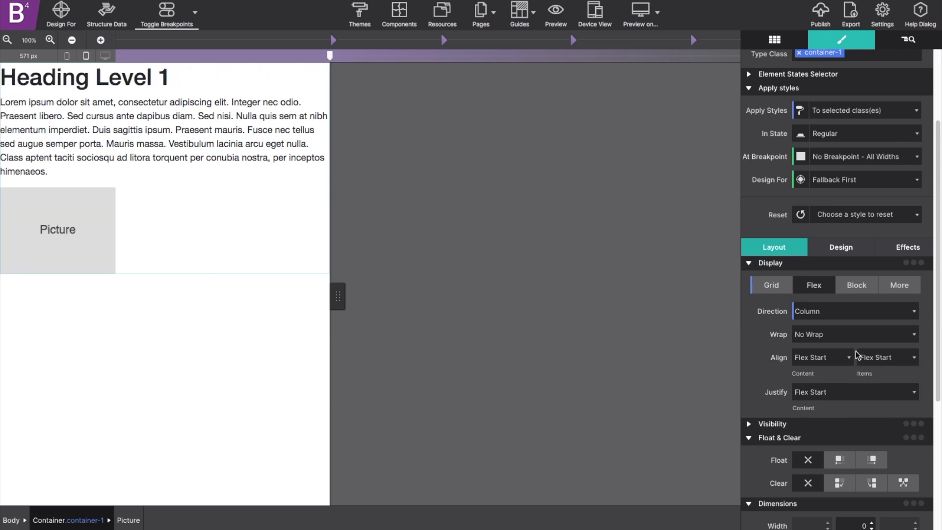
# Set container-1's flex to Row direction, Center item alignment and Wrap
pyautogui.click(822, 313)
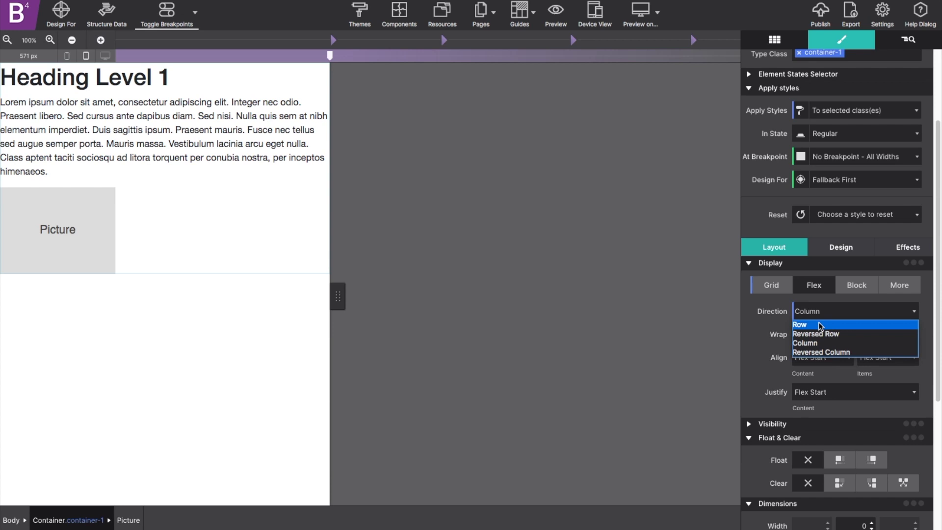
pyautogui.click(821, 325)
pyautogui.click(869, 358)
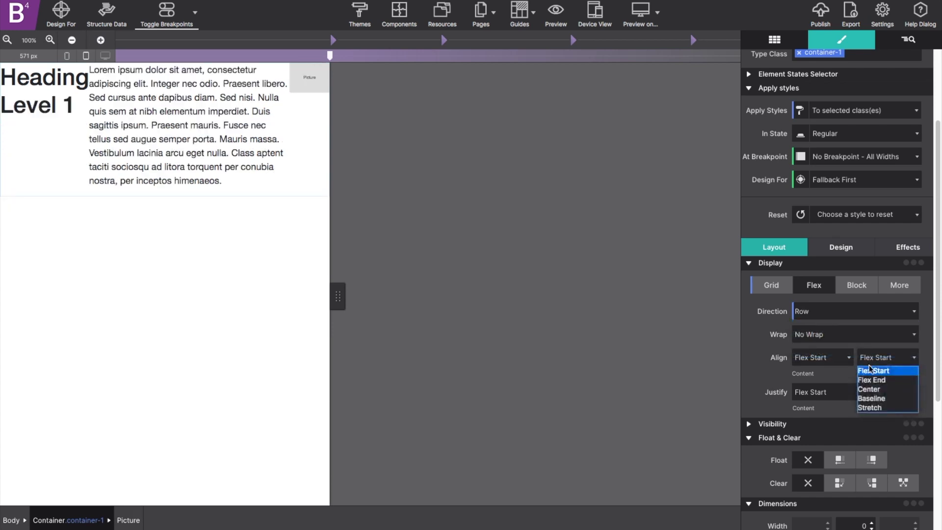
pyautogui.click(869, 390)
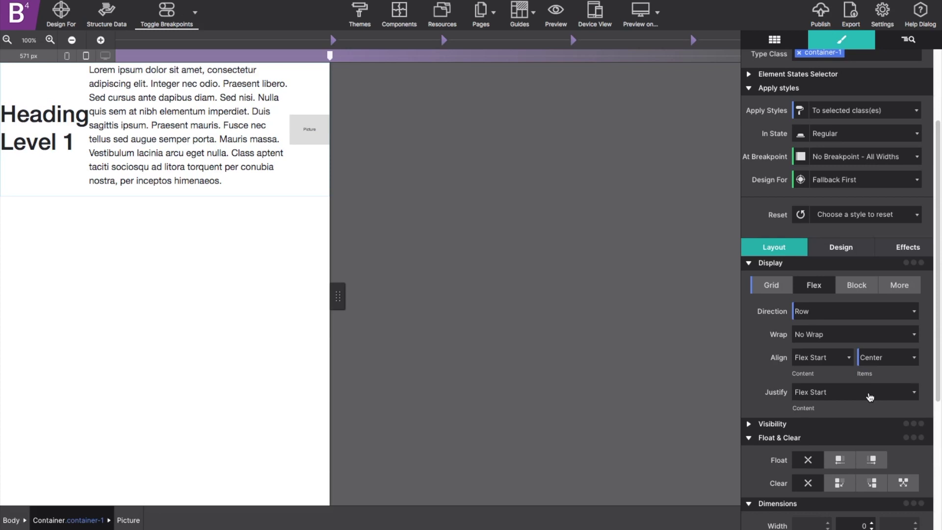
pyautogui.click(831, 336)
pyautogui.click(823, 356)
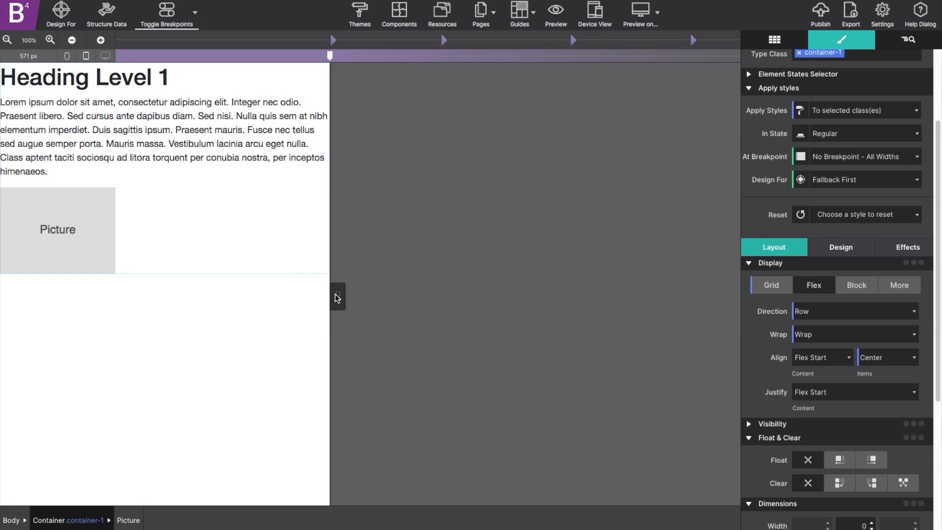
# Widen the canvas to about 725px, set Flex Direction to Column, then narrow to about 593px
pyautogui.moveTo(338, 298); pyautogui.dragTo(398, 297)
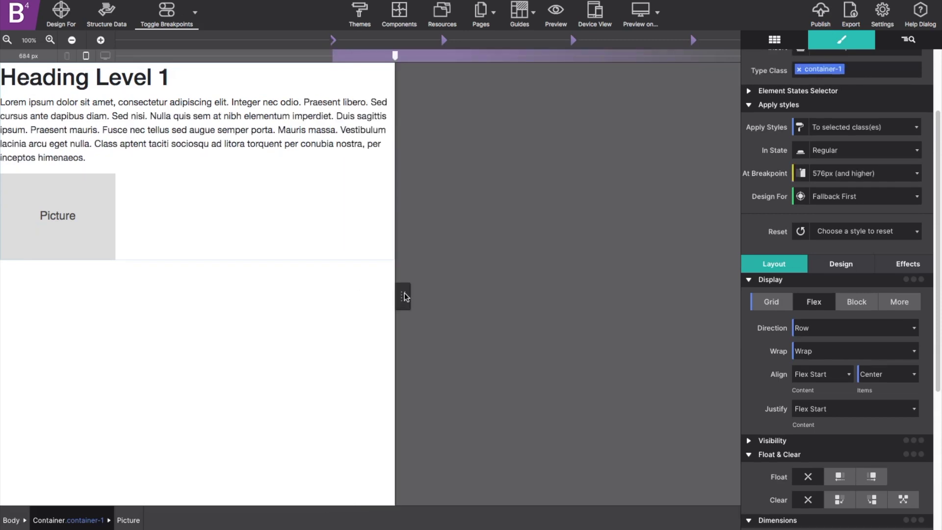
pyautogui.moveTo(405, 297); pyautogui.dragTo(413, 298)
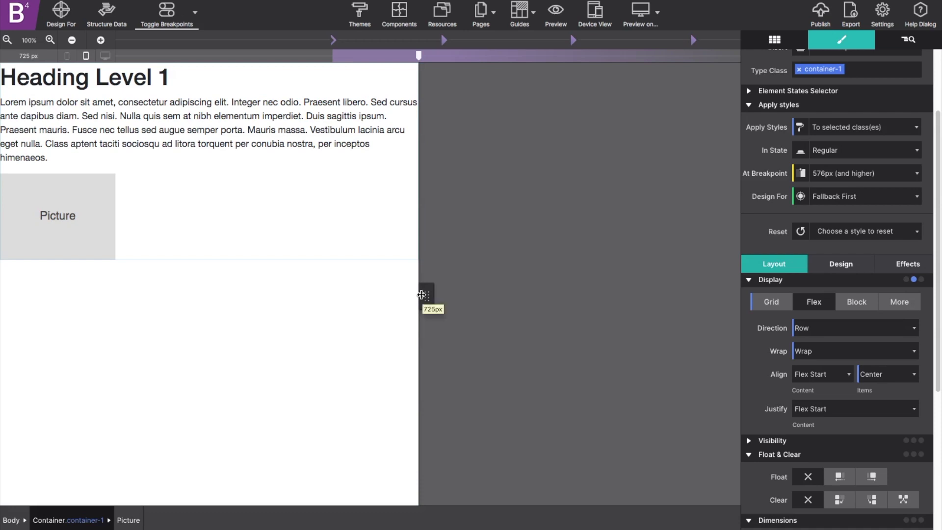
pyautogui.click(804, 330)
pyautogui.click(807, 361)
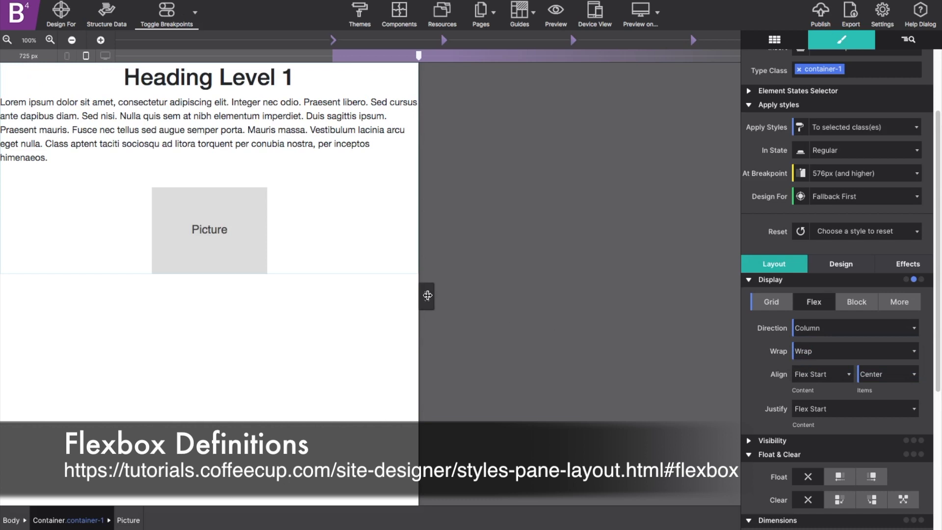
pyautogui.moveTo(427, 295); pyautogui.dragTo(277, 292)
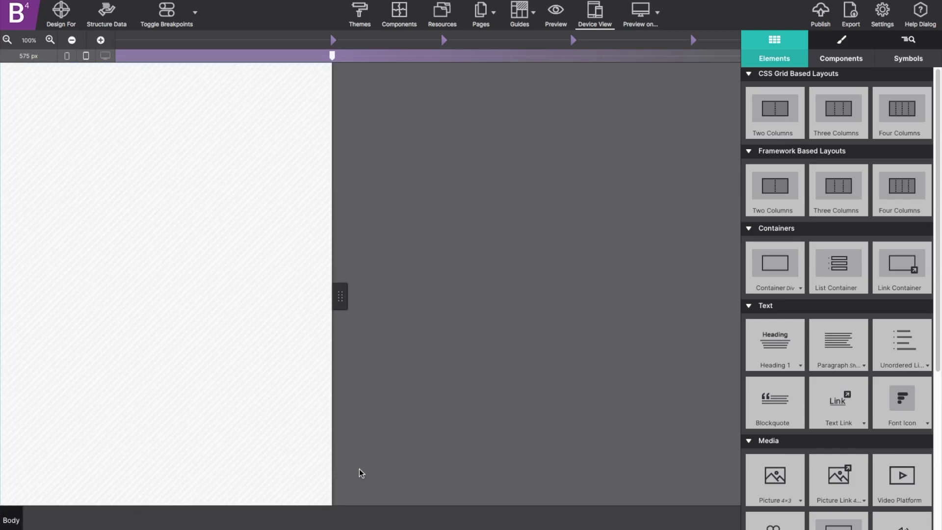
# Add a Heading 1 and two long Lorem ipsum paragraphs to the page
pyautogui.scroll(-1, 791, 294)
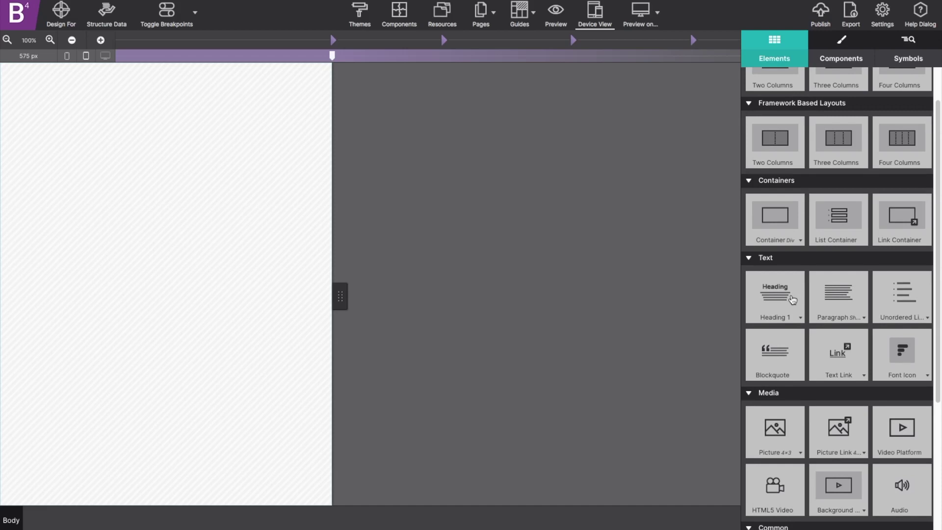
pyautogui.click(792, 299)
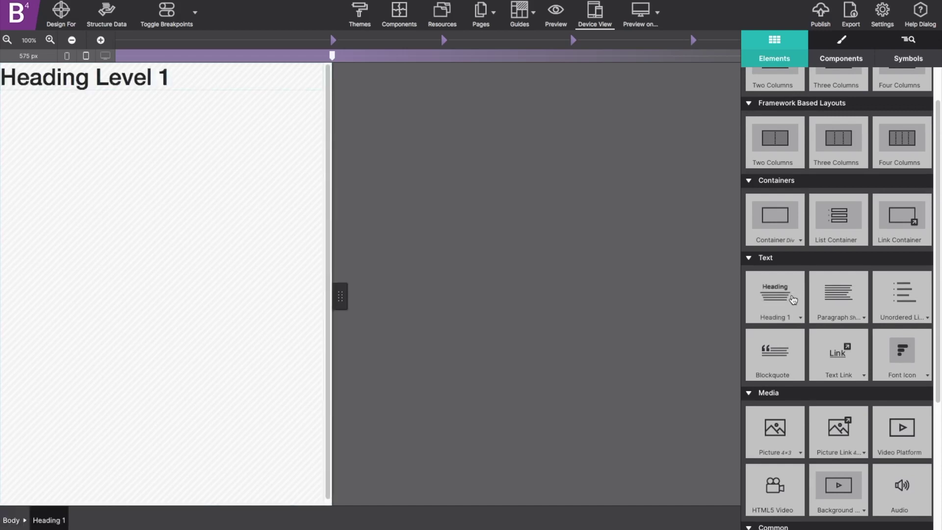
pyautogui.click(863, 317)
pyautogui.click(859, 346)
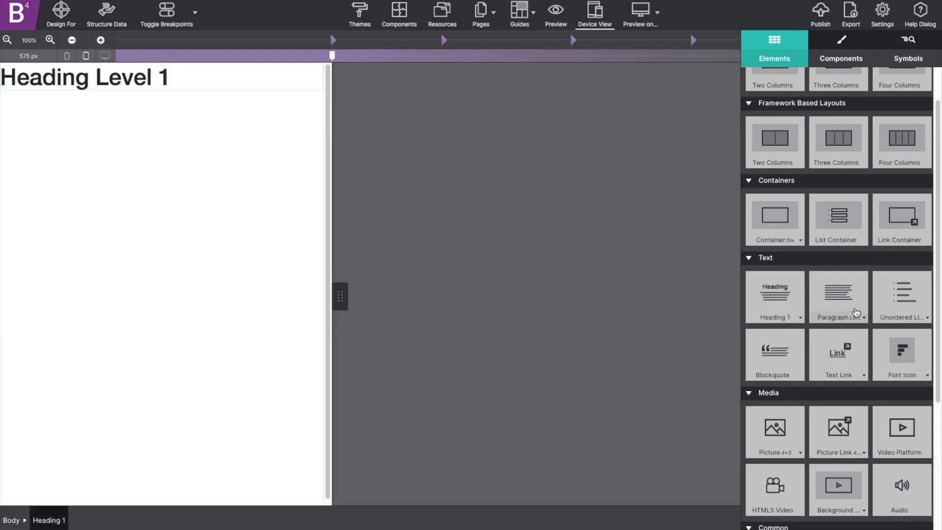
pyautogui.click(852, 300)
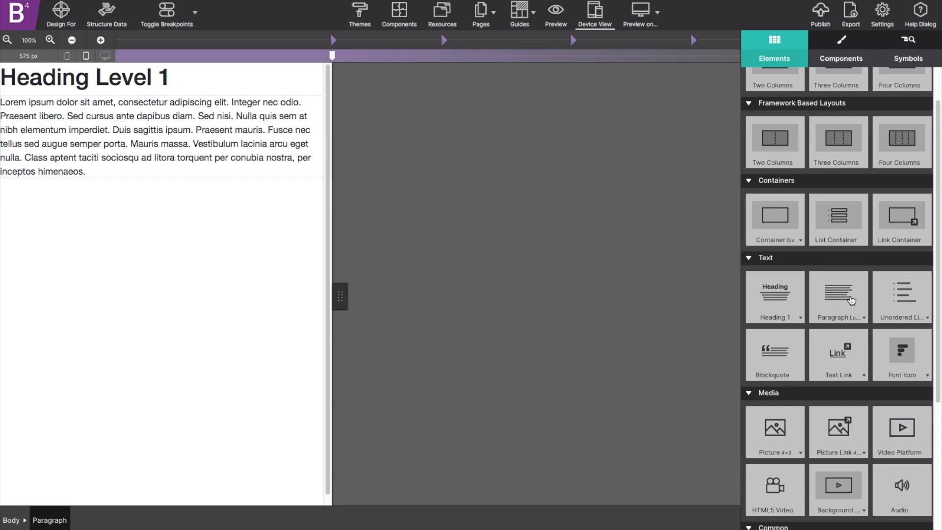
pyautogui.click(851, 300)
# Add a Picture 4x3, a Video Platform embed and a Blockquote below the paragraphs
pyautogui.scroll(-2, 851, 300)
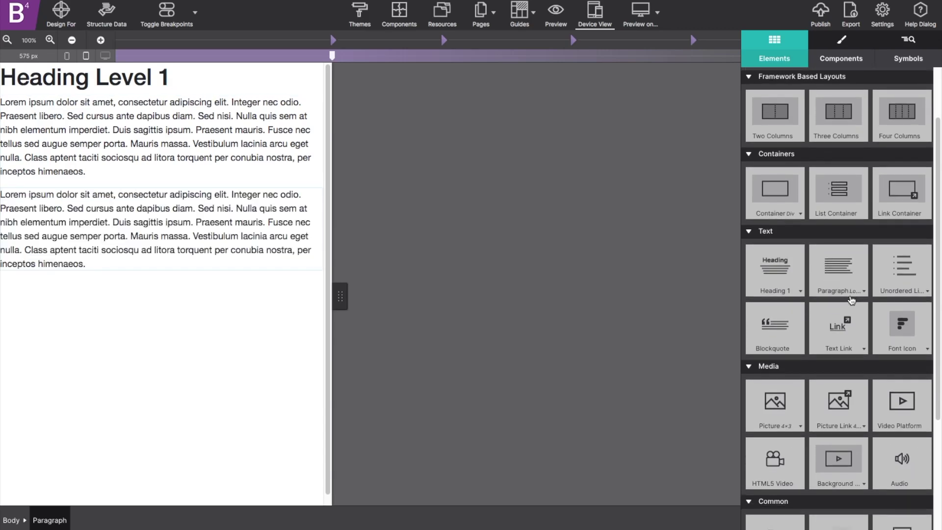
pyautogui.click(789, 404)
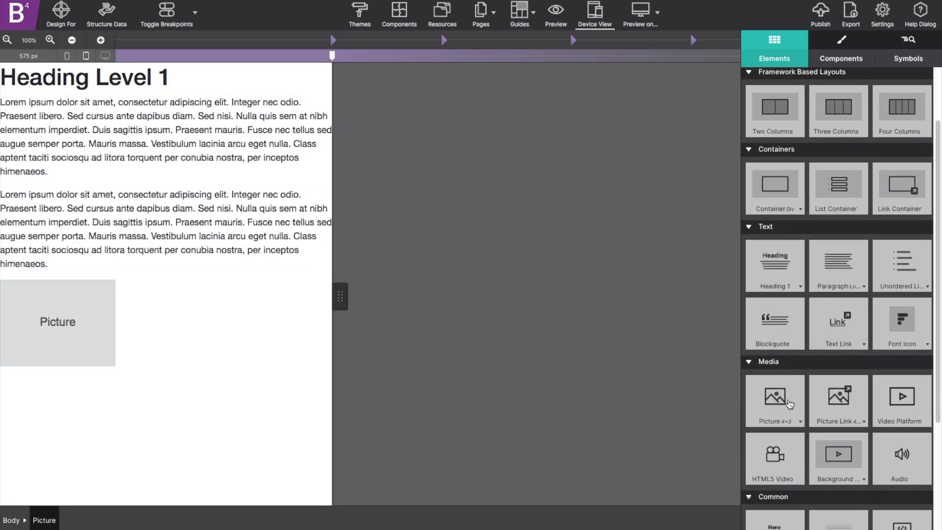
pyautogui.click(912, 410)
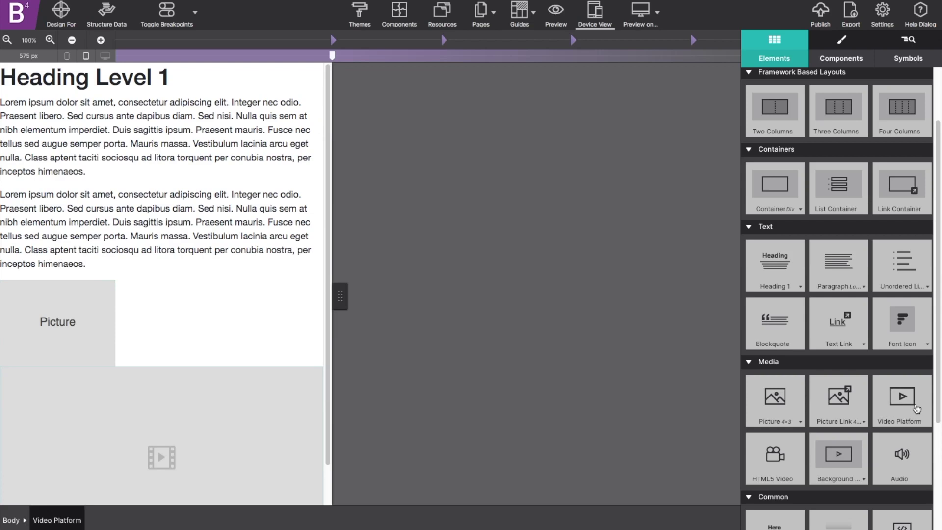
pyautogui.click(781, 321)
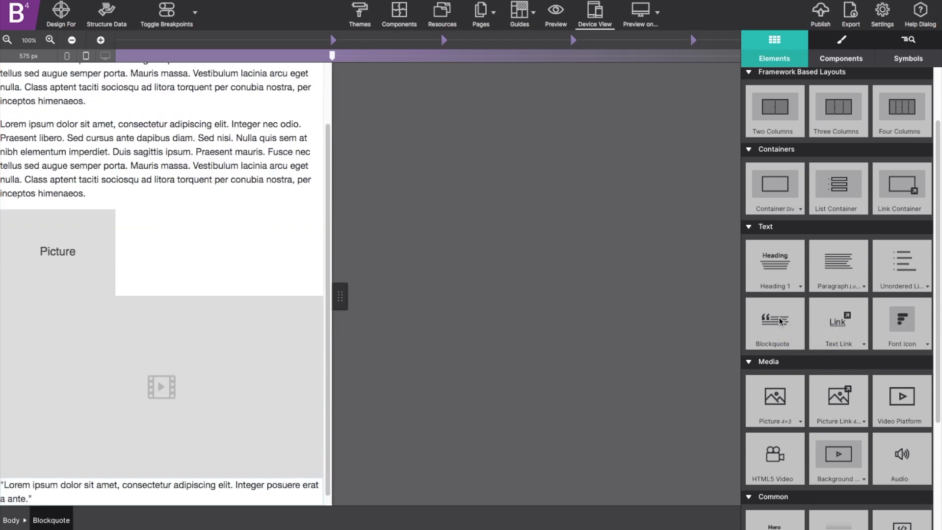
pyautogui.scroll(3, 221, 266)
pyautogui.scroll(-3, 221, 267)
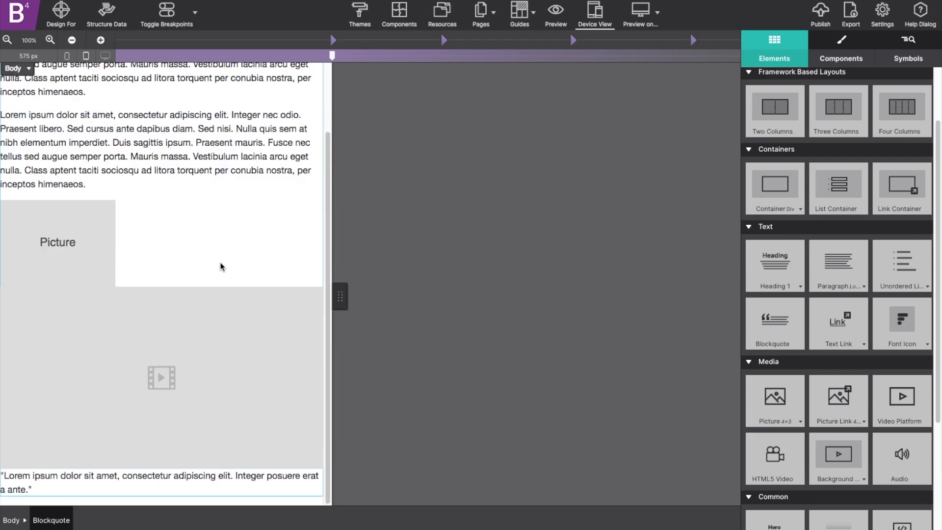
# Add the Standard navbar to the project and place it below the blockquote
pyautogui.click(398, 11)
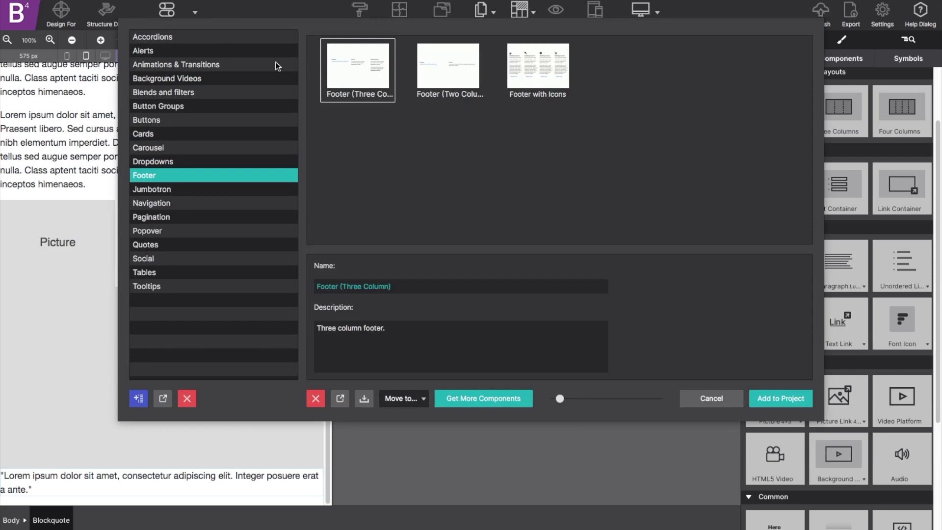
pyautogui.click(184, 203)
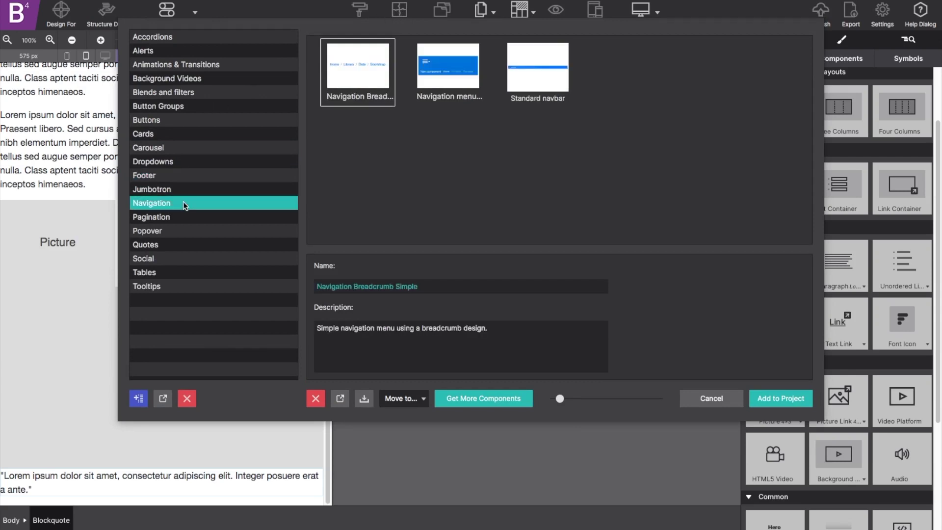
pyautogui.click(511, 88)
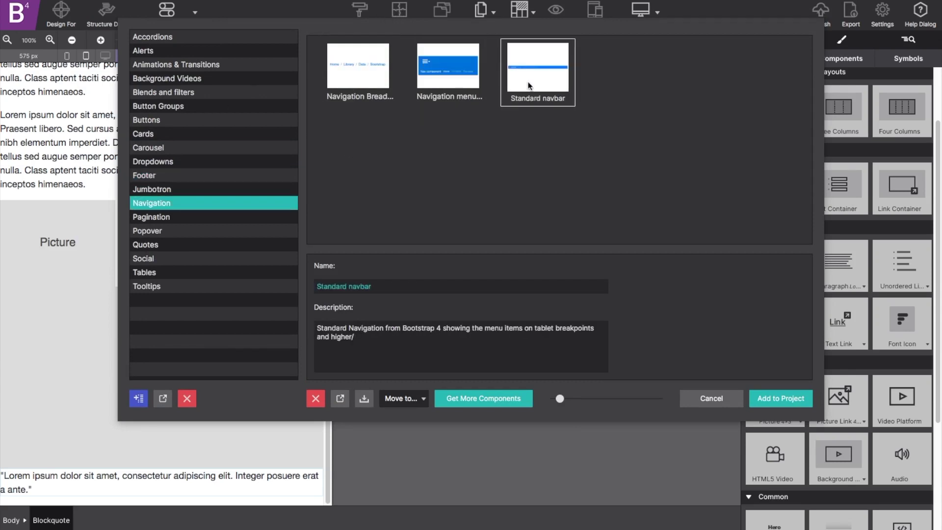
pyautogui.click(765, 400)
pyautogui.click(764, 328)
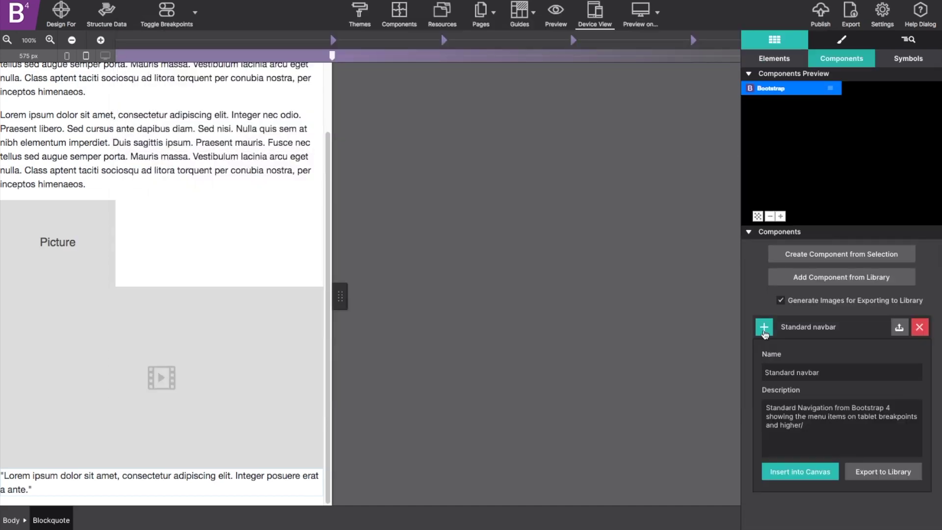
pyautogui.moveTo(764, 333); pyautogui.dragTo(238, 324)
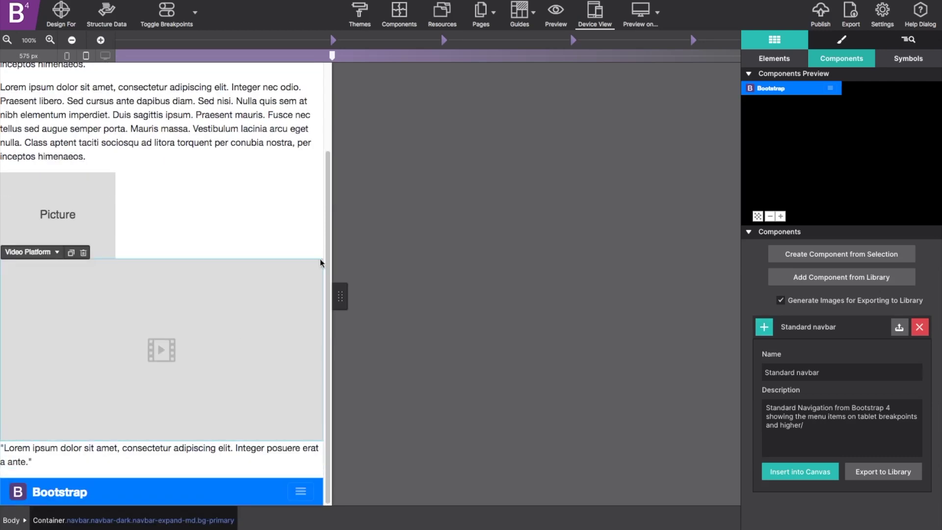
# Add the Footer with Icons component to the project and insert it into the page
pyautogui.click(399, 13)
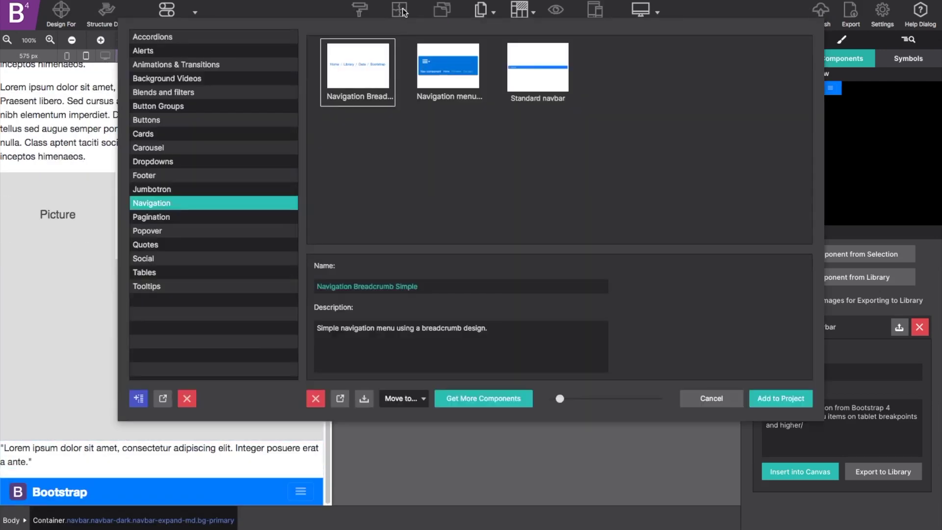
pyautogui.click(243, 176)
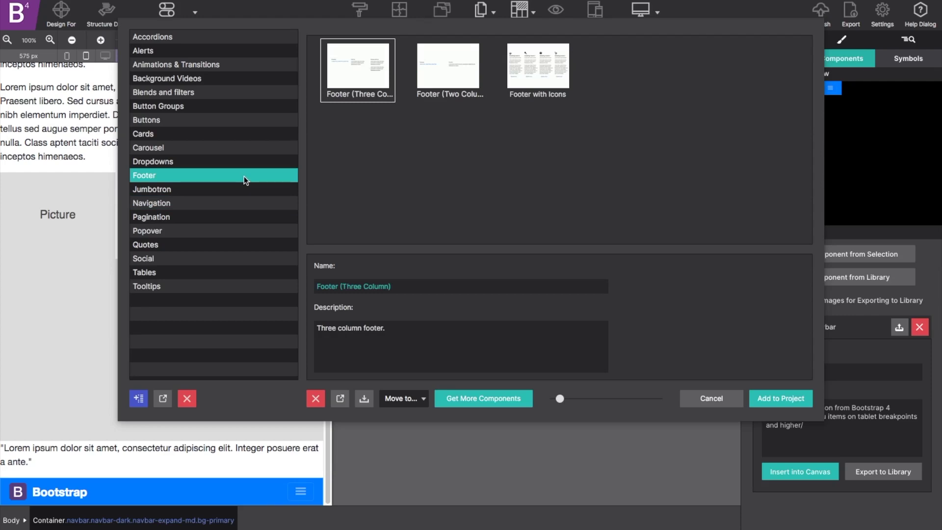
pyautogui.click(538, 69)
pyautogui.moveTo(560, 399); pyautogui.dragTo(613, 399)
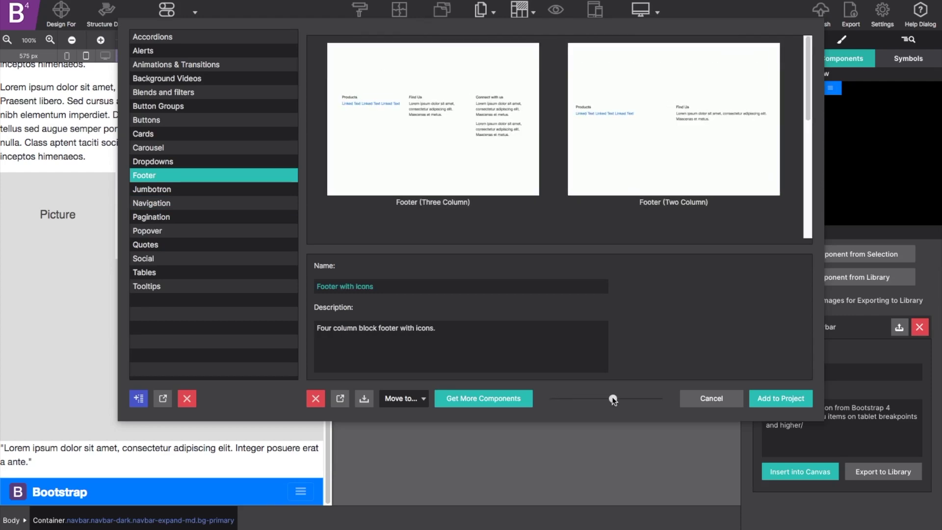
pyautogui.scroll(-5, 604, 175)
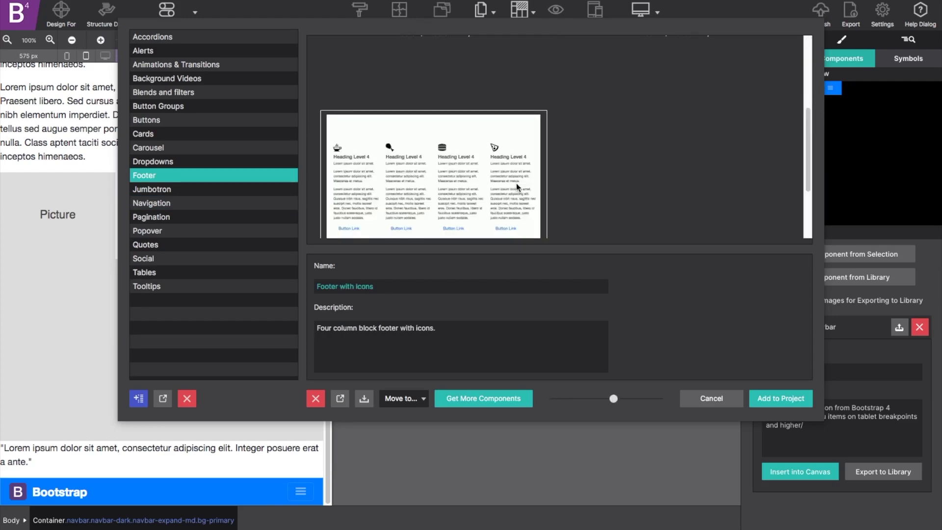
pyautogui.click(768, 396)
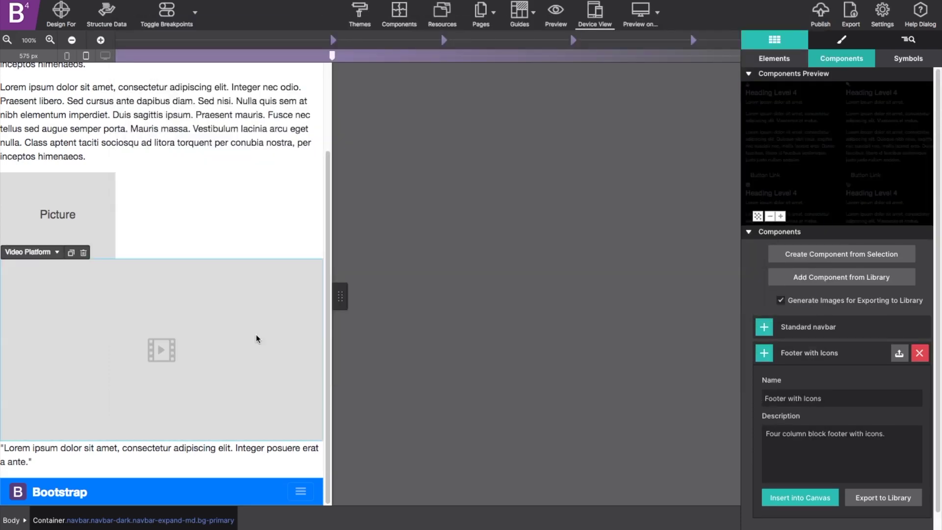
pyautogui.moveTo(764, 353); pyautogui.dragTo(199, 310)
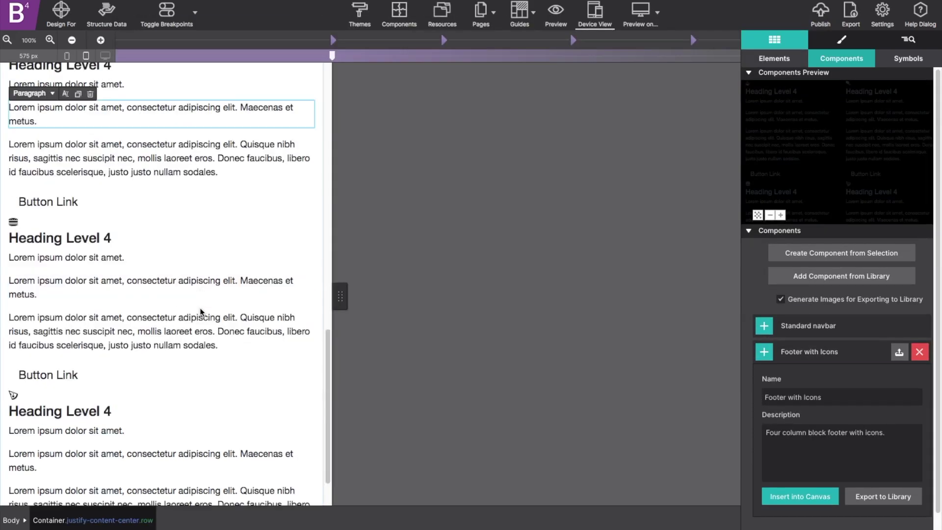
# Undo the footer insertion with Ctrl+Z
pyautogui.scroll(4, 199, 308)
pyautogui.click(509, 248)
pyautogui.hotkey('ctrl', 'z')
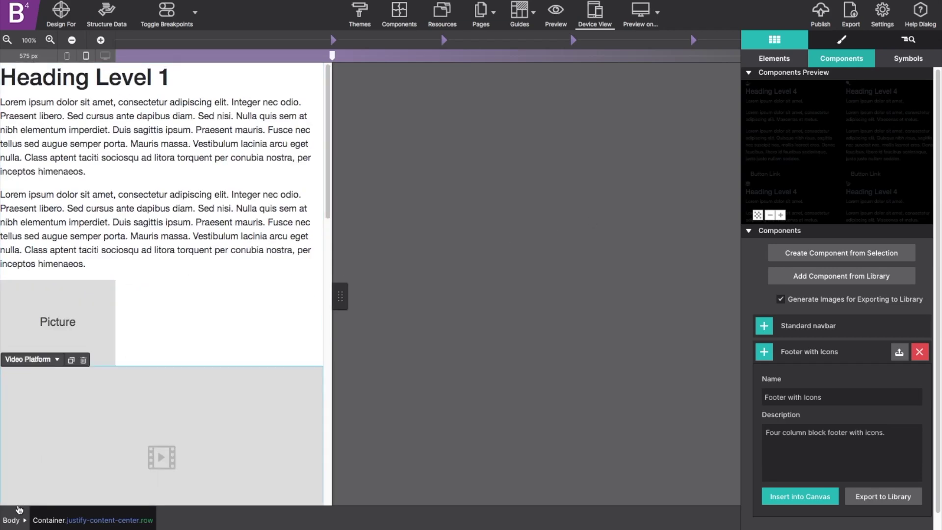
# Select the page body and set its display to Grid in Selectors & Properties
pyautogui.click(17, 523)
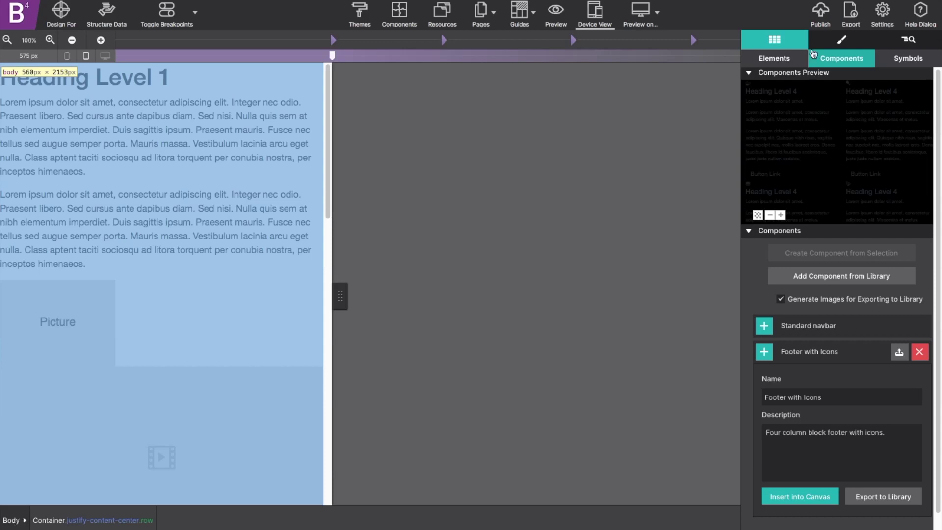
pyautogui.click(842, 43)
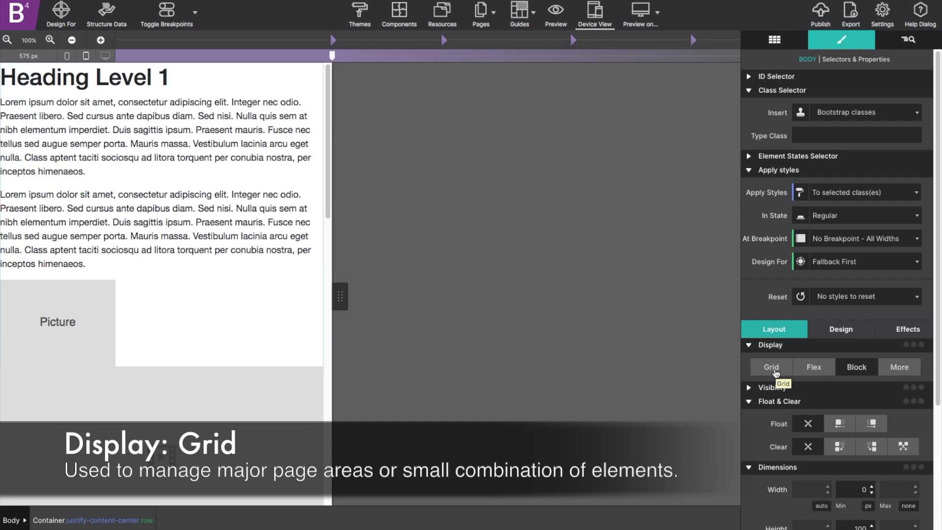
pyautogui.click(775, 370)
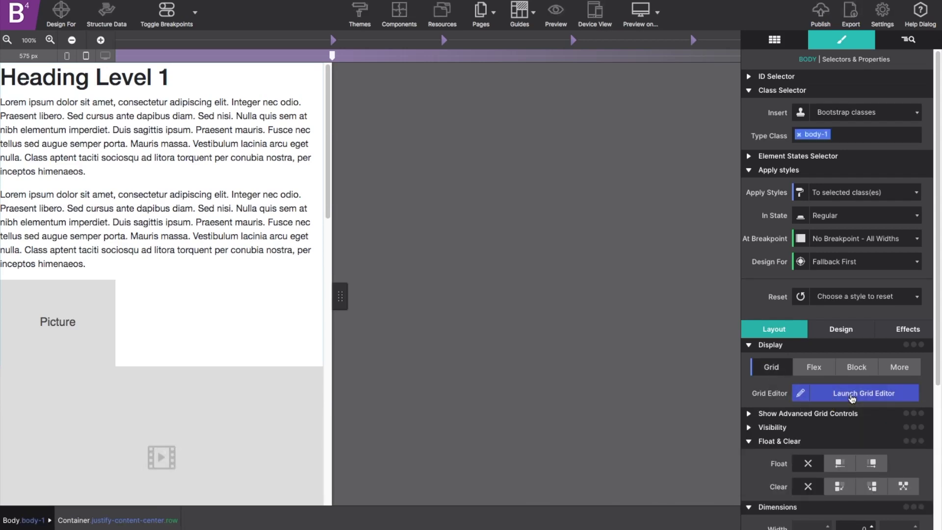
# In the Grid Editor, add a second column for two auto columns by eight rows
pyautogui.click(850, 394)
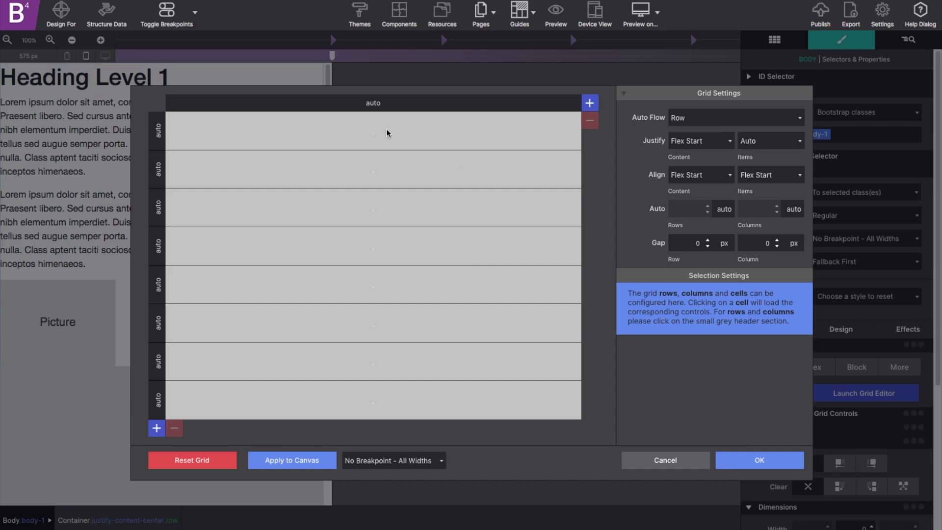
pyautogui.click(589, 102)
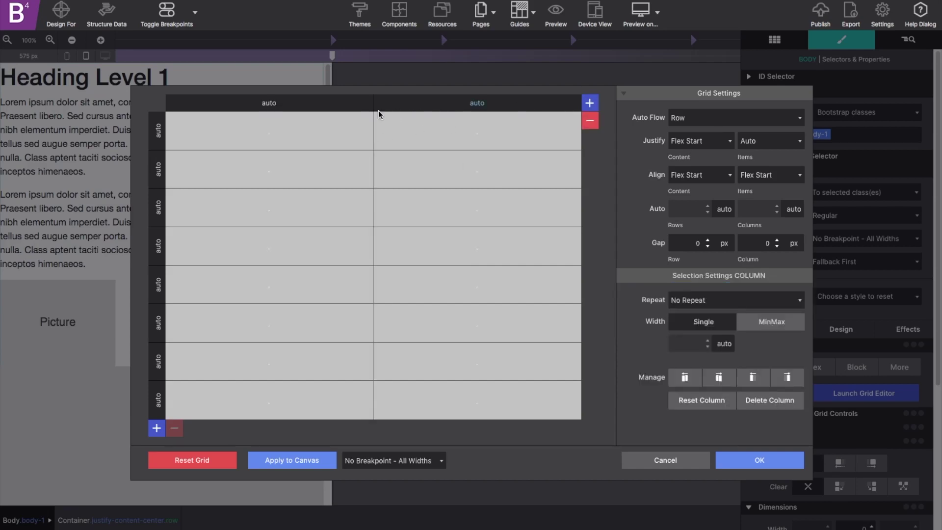
pyautogui.click(268, 134)
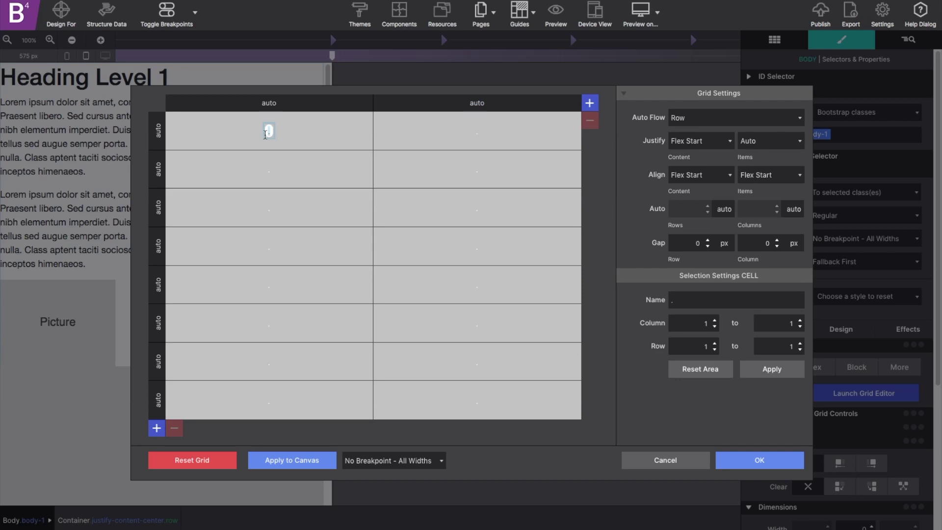
# Name the first three grid rows logo, nav and intro-heading
pyautogui.write('logo')
pyautogui.press('Tab')
pyautogui.click(267, 169)
pyautogui.write('nav')
pyautogui.press('Tab')
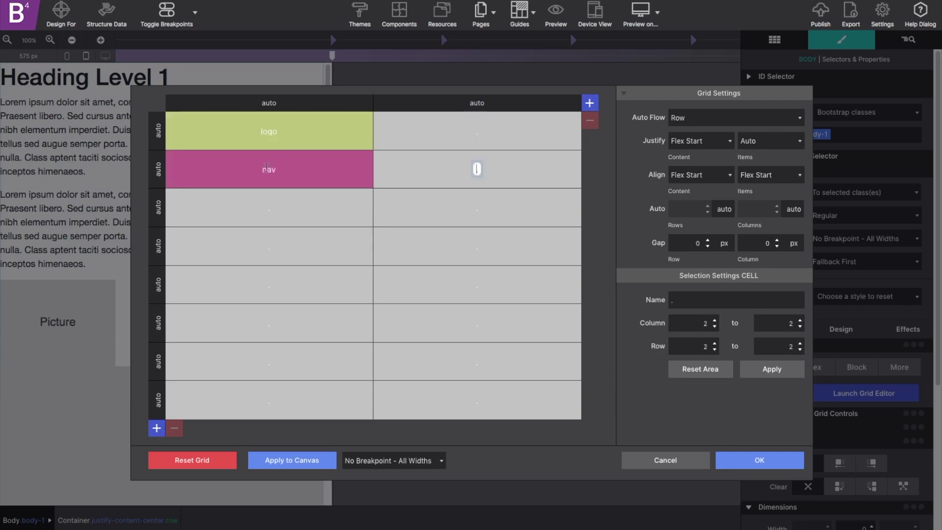
pyautogui.write('nav')
pyautogui.press('Tab')
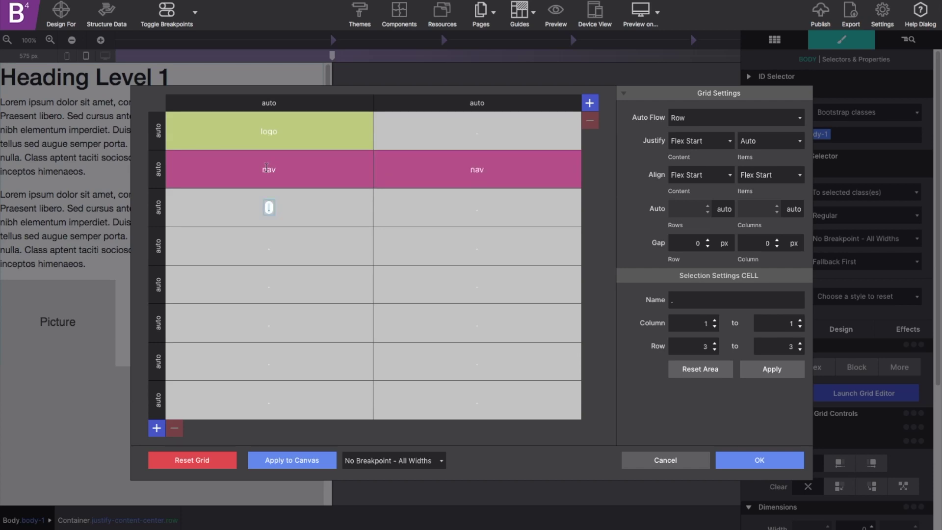
pyautogui.write('intro-hr')
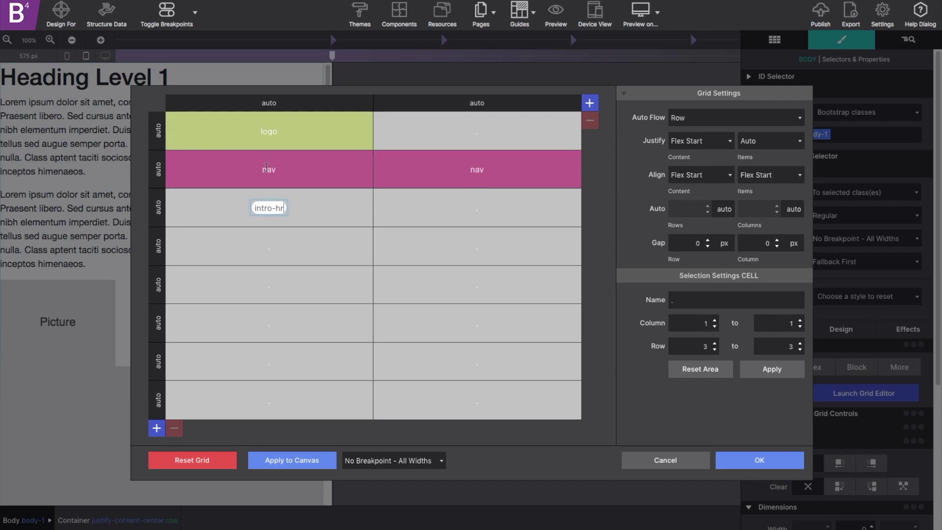
pyautogui.press('BackSpace')
pyautogui.write('eading')
pyautogui.press('Tab')
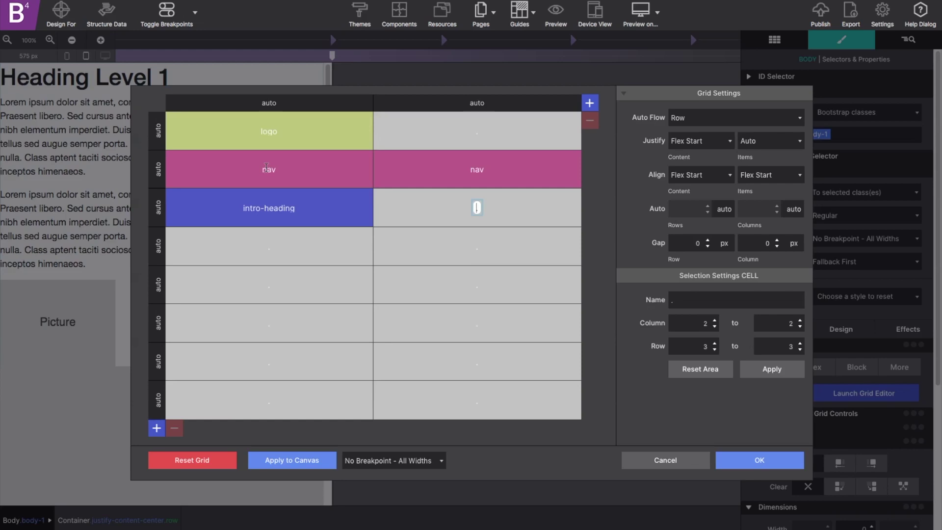
pyautogui.write('intro-heading')
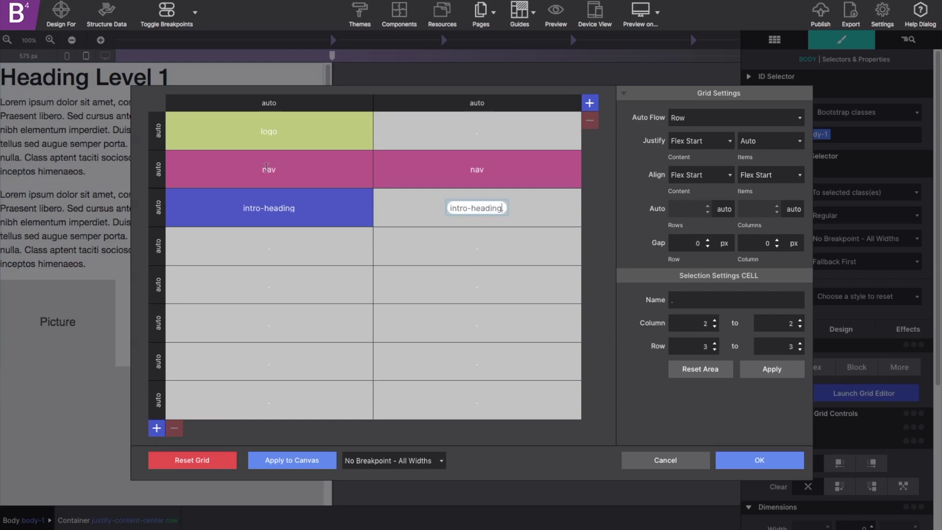
pyautogui.press('Tab')
# Name row 4 welcome-message and row 5 mission-statement beside quote
pyautogui.write('welcome-message')
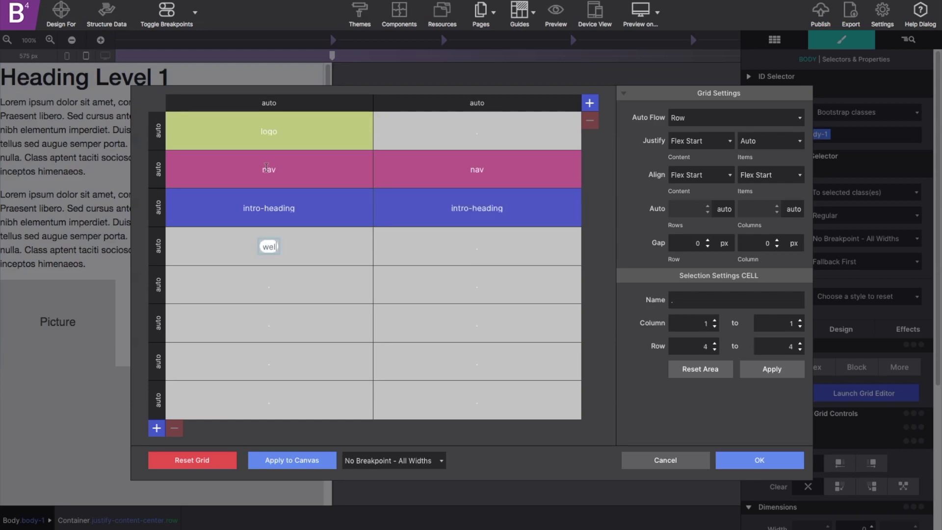
pyautogui.press('Tab')
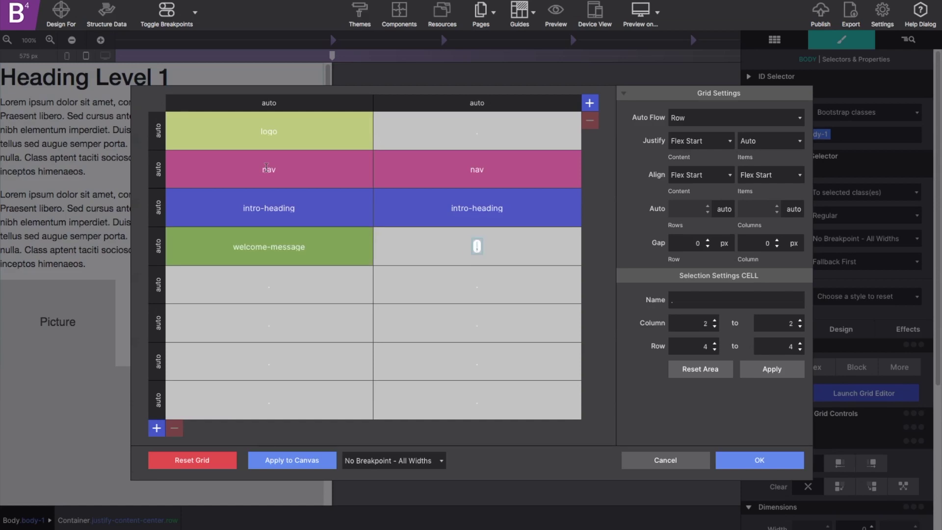
pyautogui.write('welcome-message')
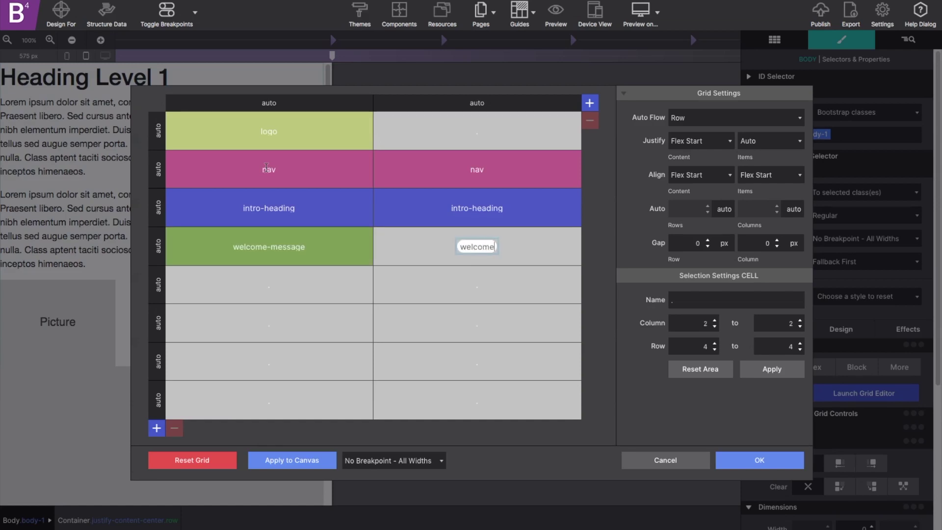
pyautogui.press('Tab')
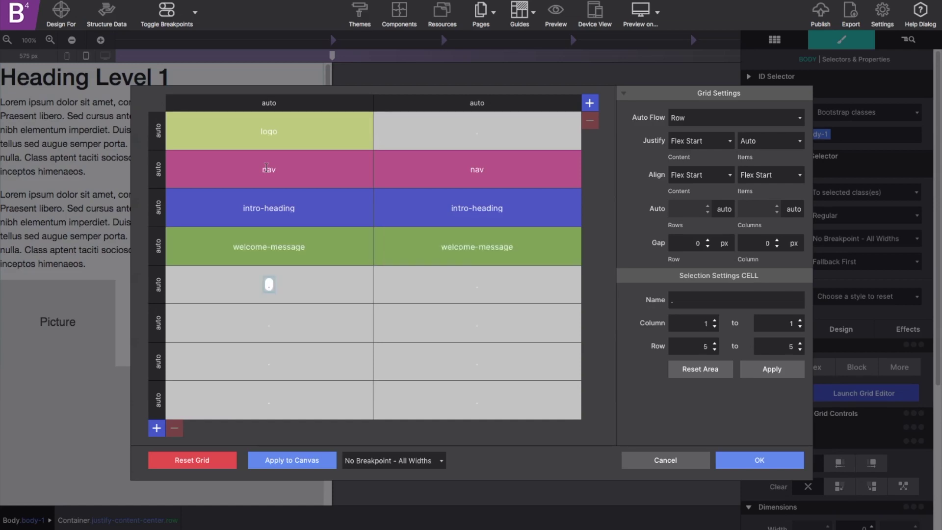
pyautogui.write('mission-state')
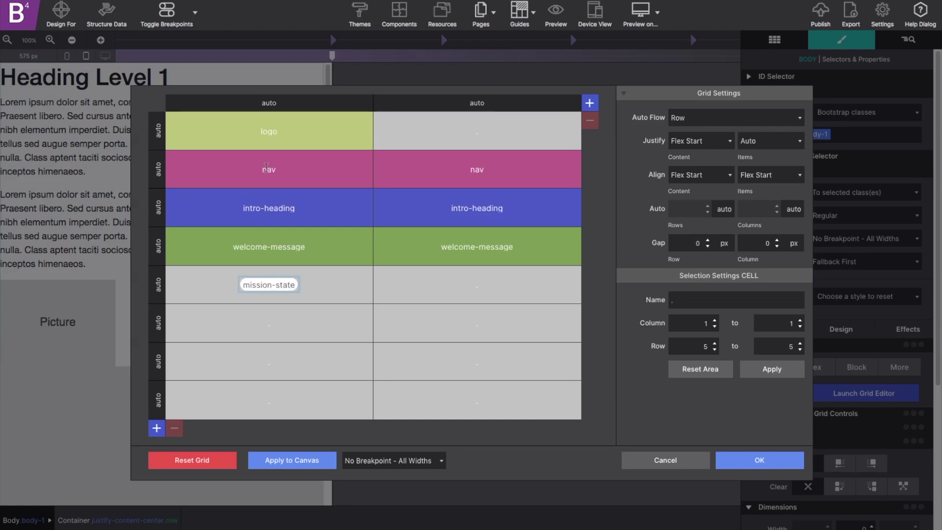
pyautogui.write('ment')
pyautogui.press('Tab')
pyautogui.write('quote')
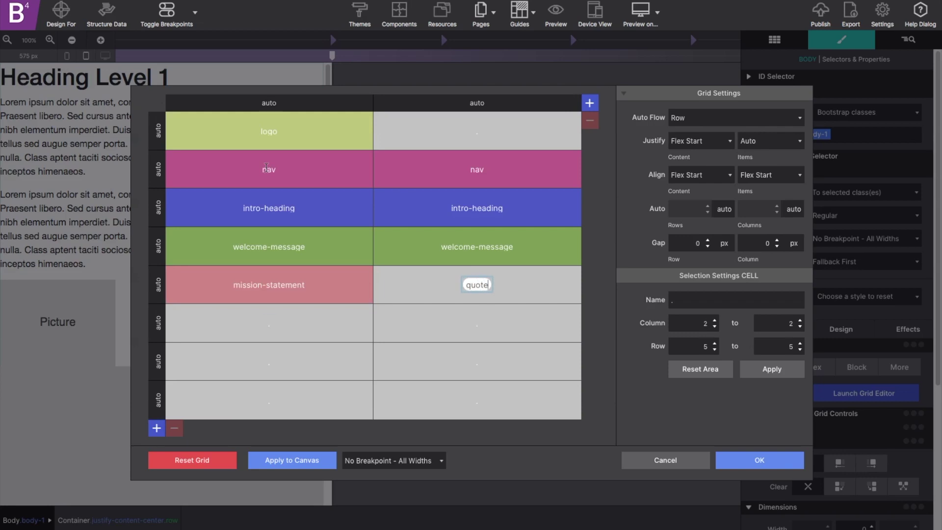
pyautogui.press('Tab')
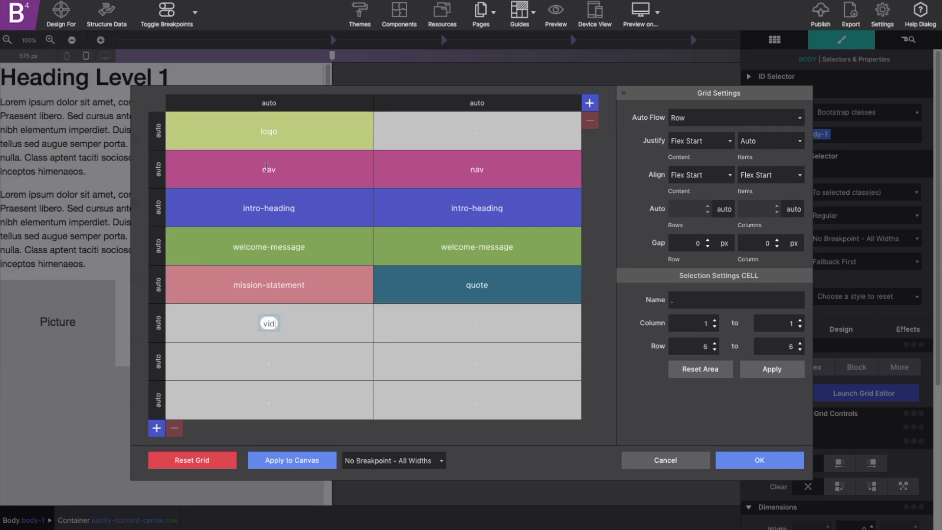
# Name row 6 video and row 7 footer across both columns
pyautogui.write('eo')
pyautogui.press('Tab')
pyautogui.write('video')
pyautogui.press('Tab')
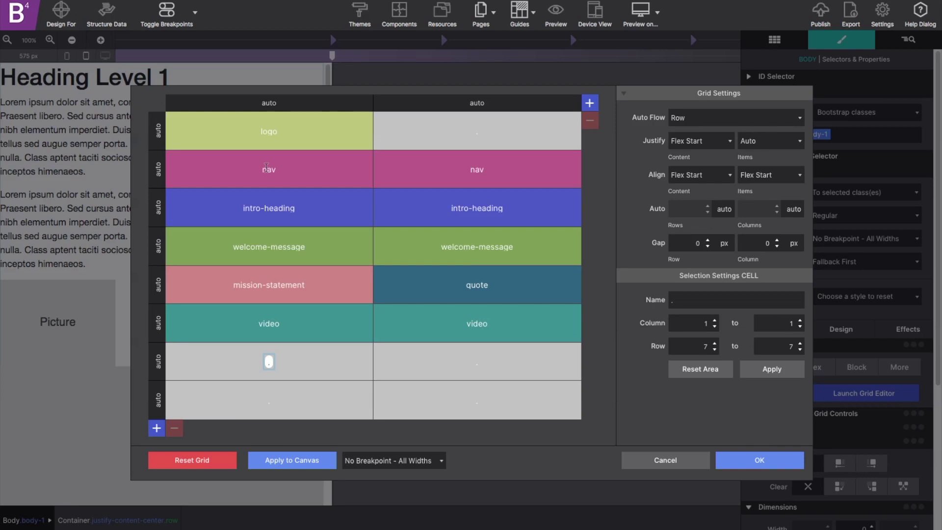
pyautogui.write('footer')
pyautogui.press('Tab')
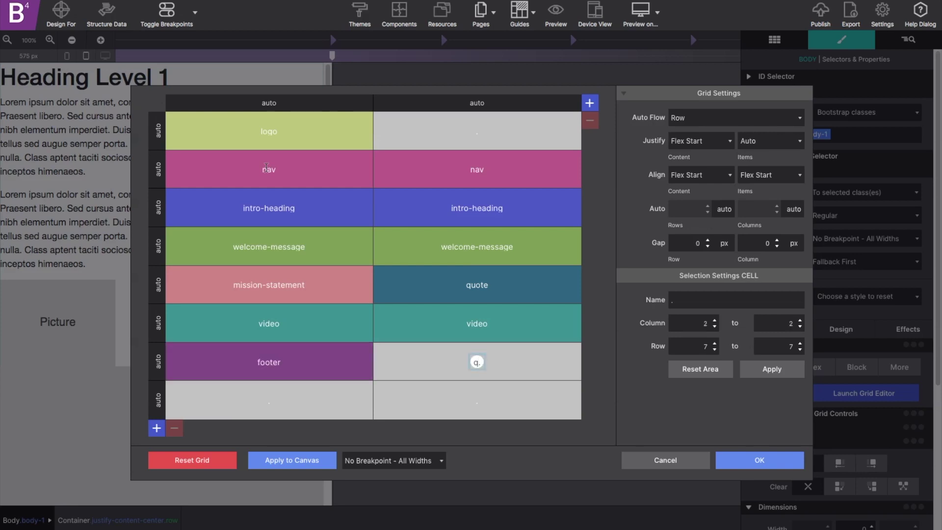
pyautogui.write('footer')
pyautogui.press('Tab')
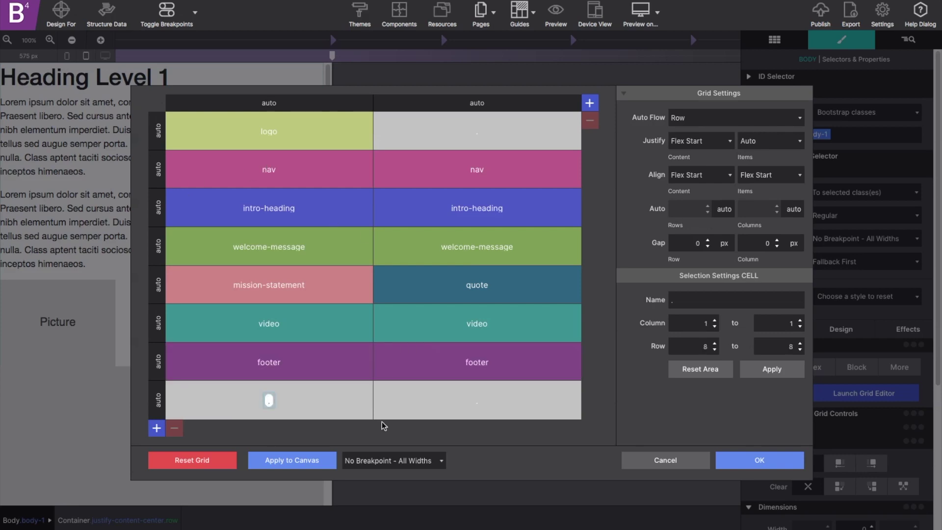
pyautogui.click(152, 405)
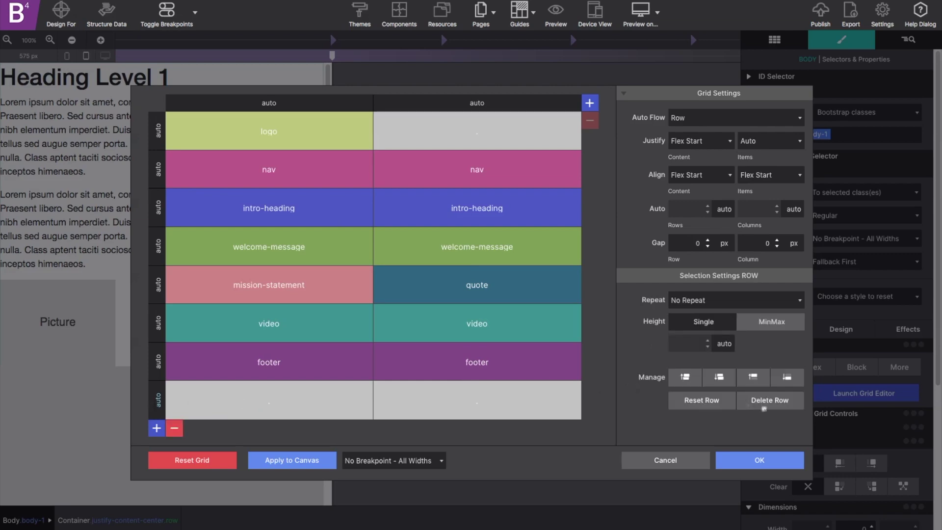
# Delete the empty eighth row, apply the grid to the canvas and close the Grid Editor
pyautogui.click(764, 405)
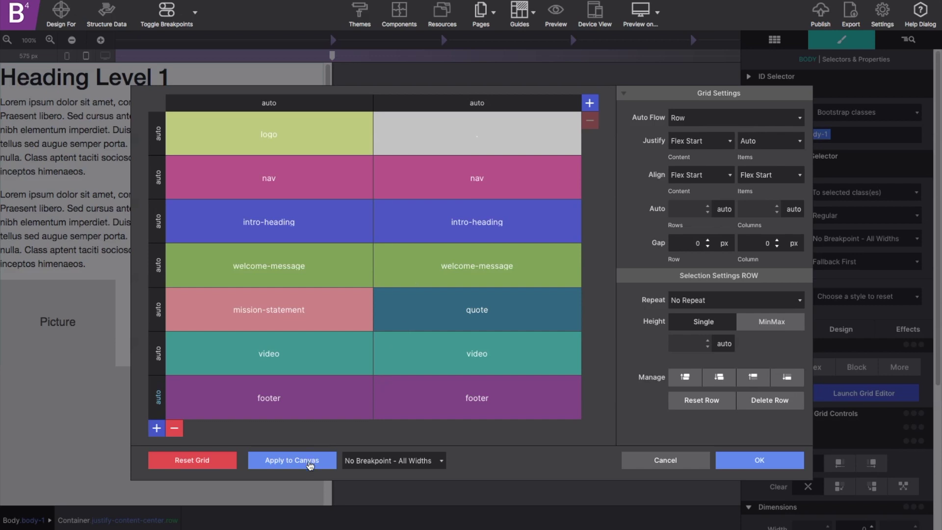
pyautogui.click(309, 462)
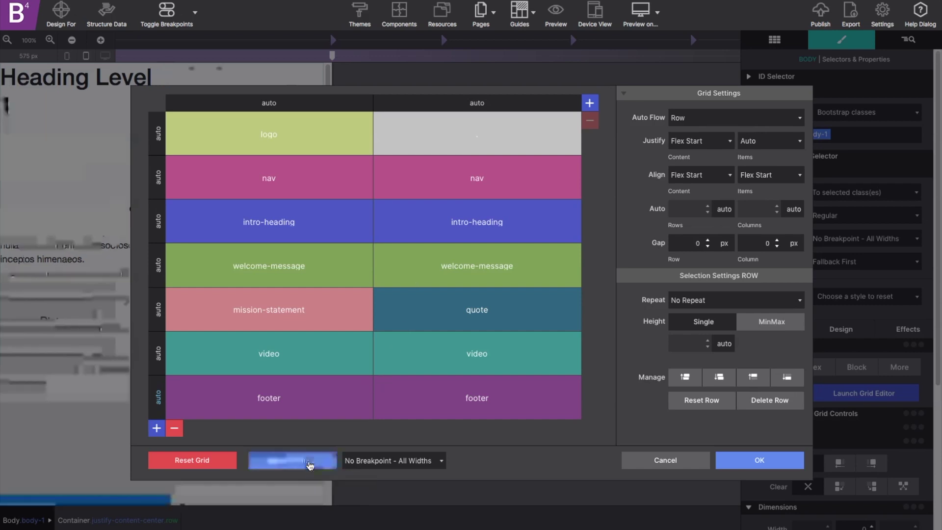
pyautogui.click(749, 463)
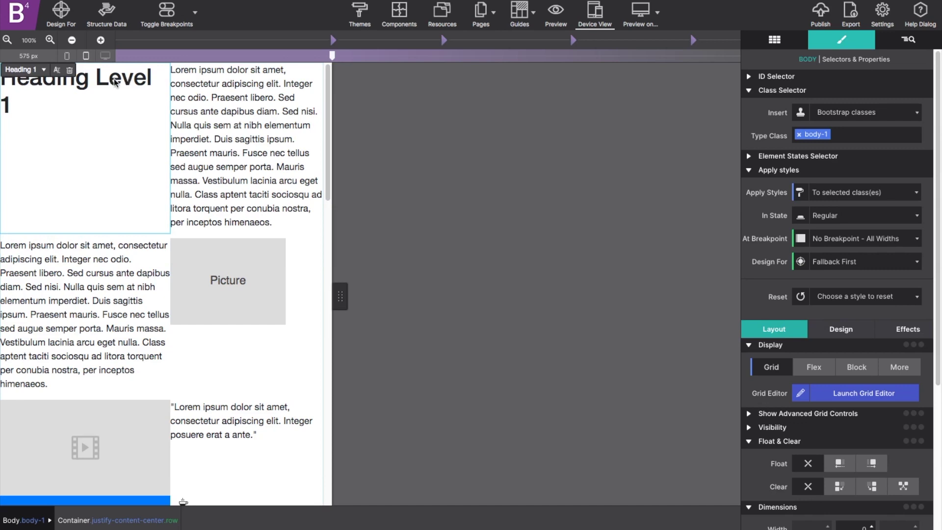
# Select Heading 1 and open its Grid placement method choices in the properties panel
pyautogui.click(116, 82)
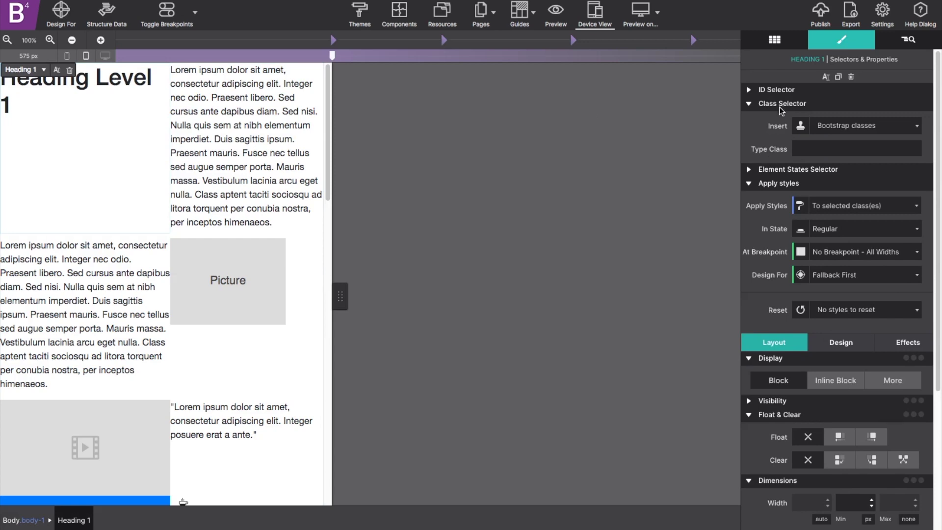
pyautogui.scroll(-5, 798, 387)
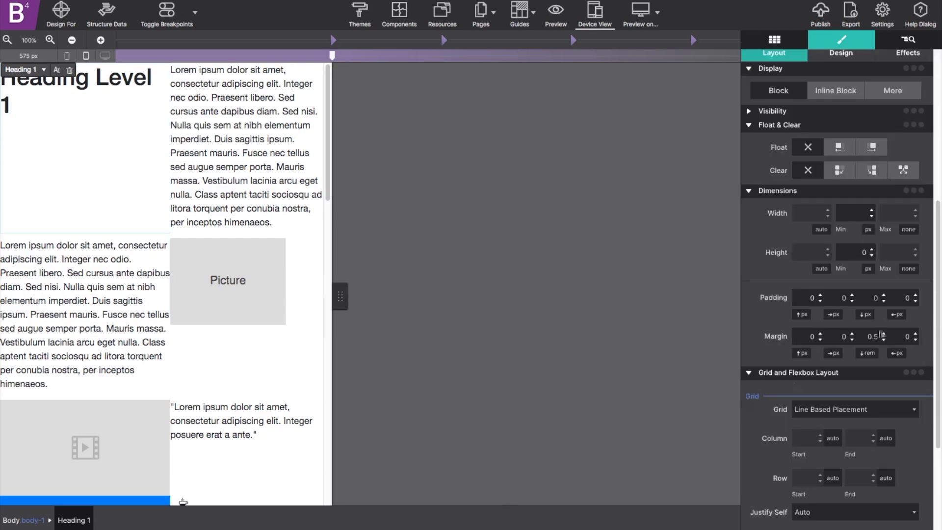
pyautogui.scroll(-3, 879, 331)
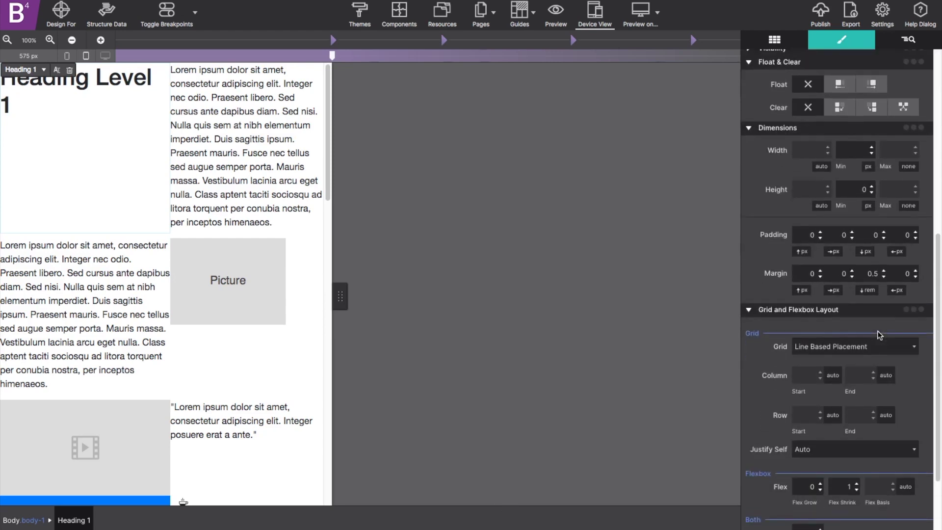
pyautogui.scroll(-1, 880, 335)
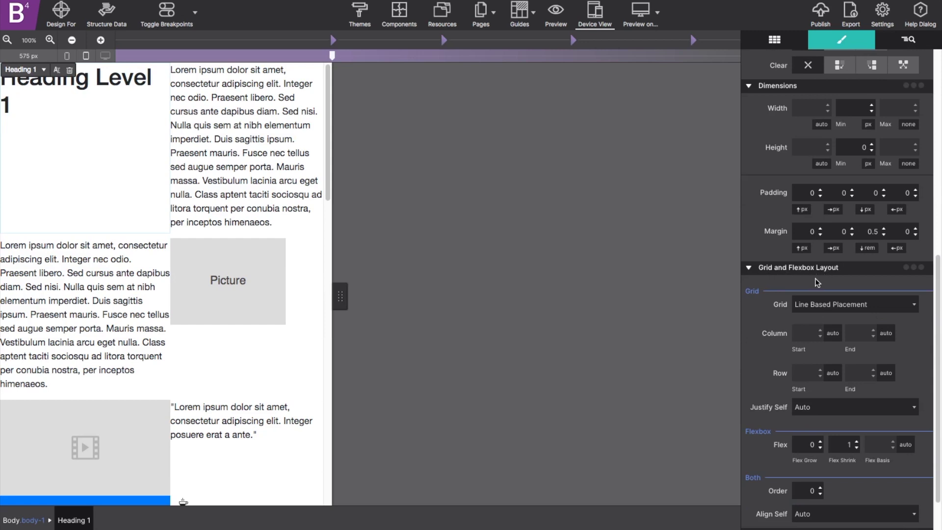
pyautogui.click(811, 306)
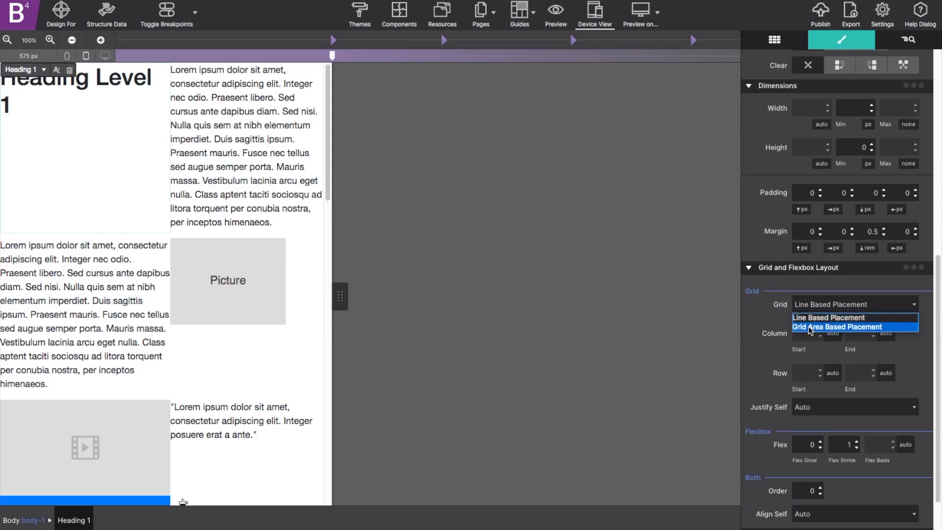
# Place Heading 1 in the intro-heading grid area by area-based placement
pyautogui.click(810, 327)
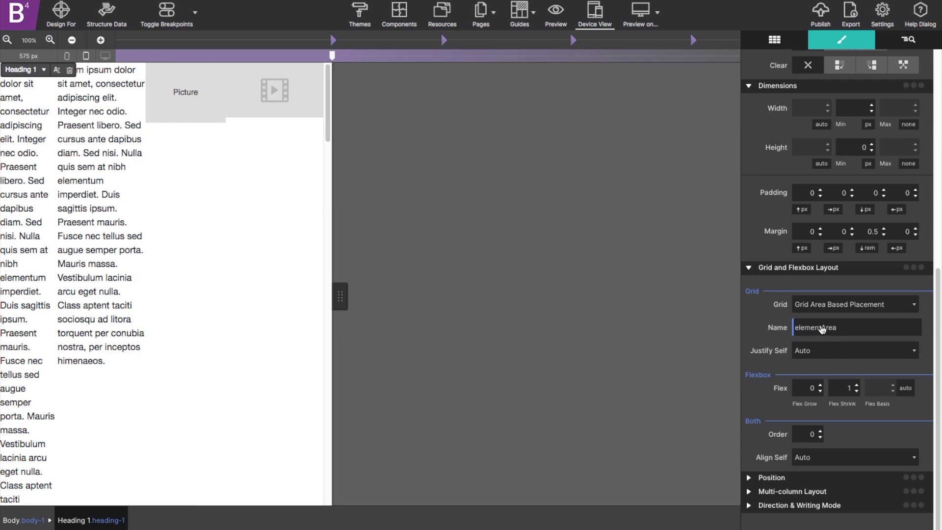
pyautogui.doubleClick(821, 325)
pyautogui.write('intro-heading')
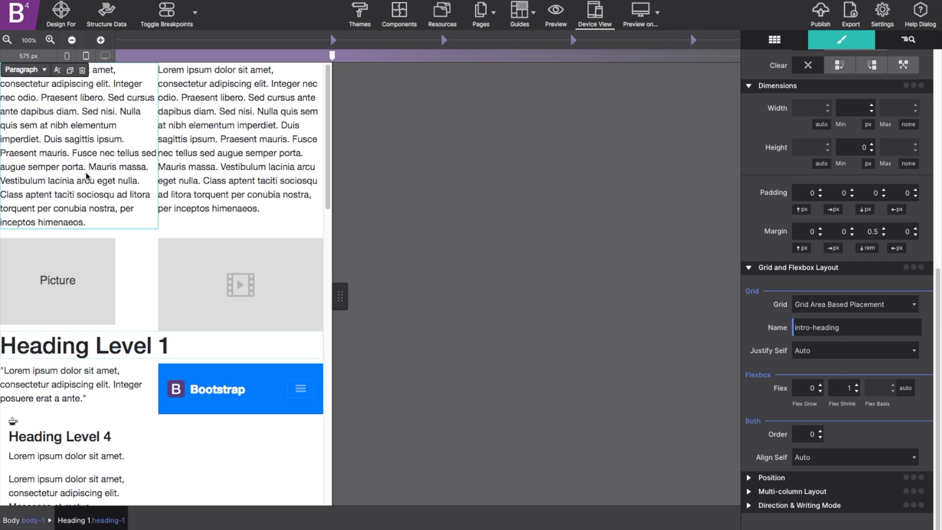
# Place the first Lorem ipsum paragraph in the welcome-message grid area
pyautogui.click(86, 177)
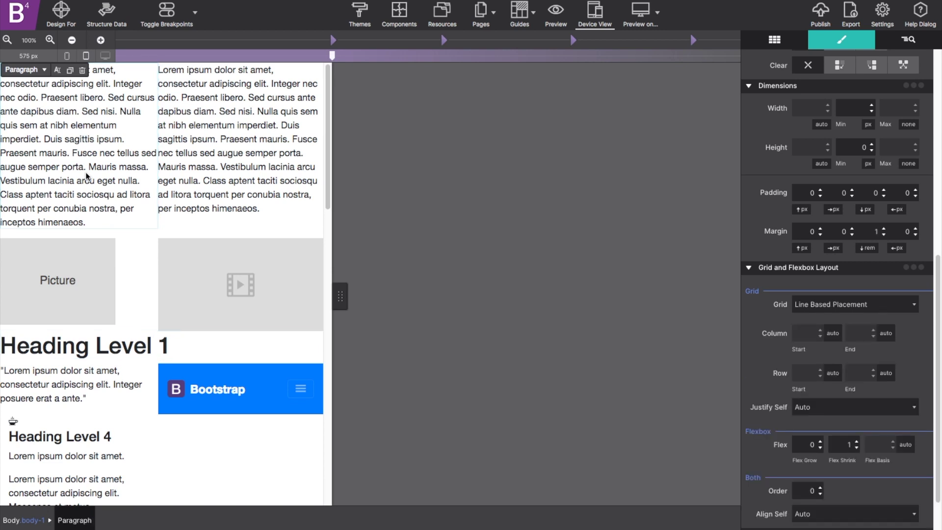
pyautogui.click(822, 304)
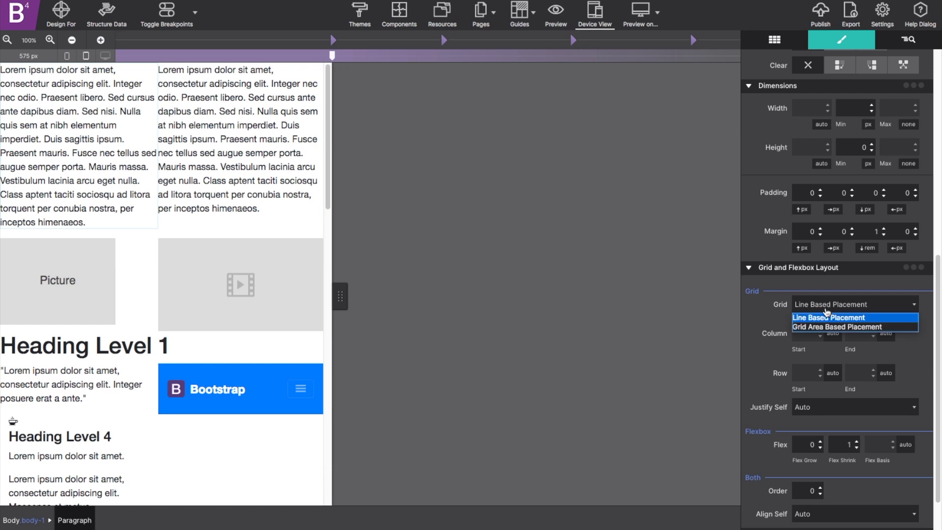
pyautogui.click(822, 327)
pyautogui.click(812, 327)
pyautogui.write('we')
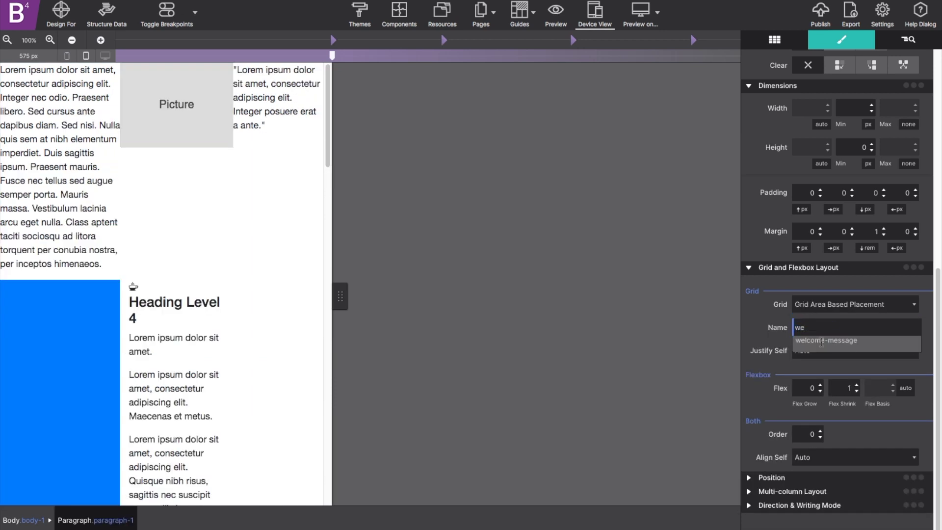
pyautogui.click(822, 342)
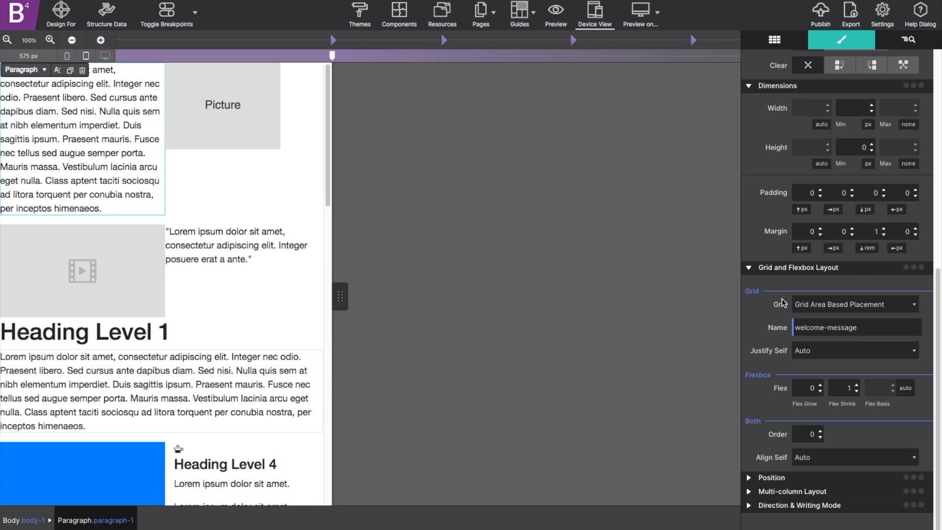
# Place the second paragraph in the mission-statement grid area
pyautogui.click(808, 305)
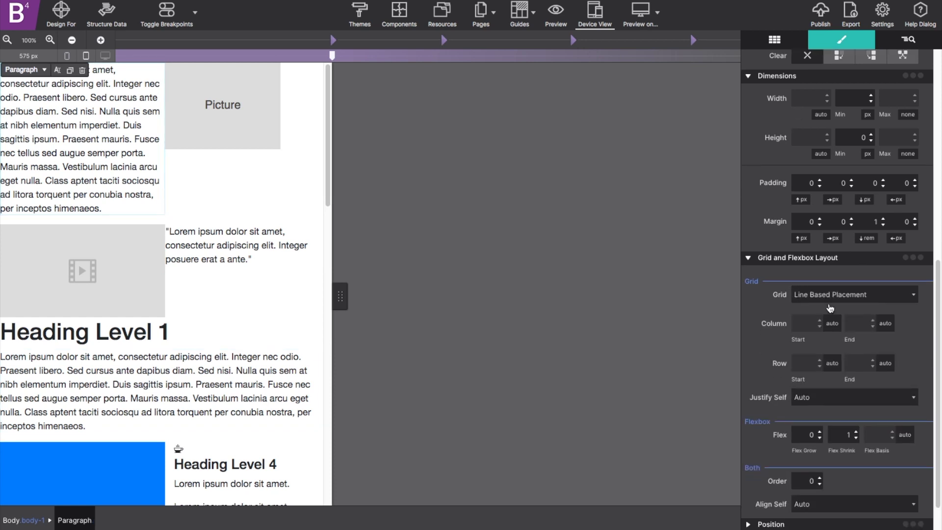
pyautogui.click(808, 305)
pyautogui.click(828, 317)
pyautogui.doubleClick(825, 327)
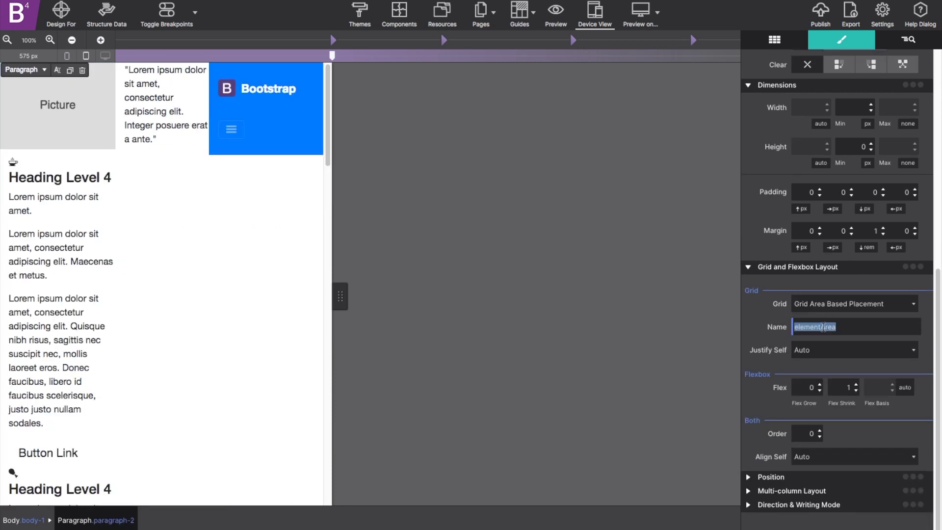
pyautogui.write('mis')
pyautogui.click(825, 344)
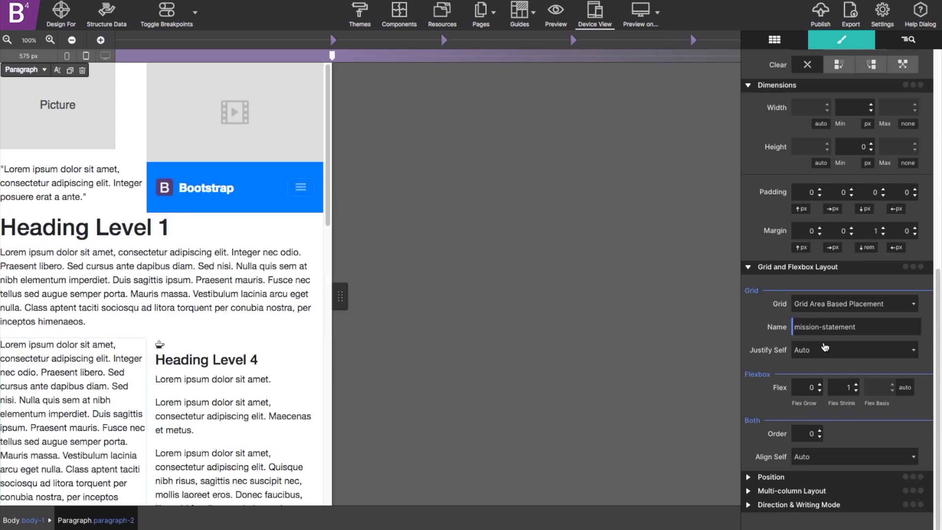
pyautogui.click(281, 195)
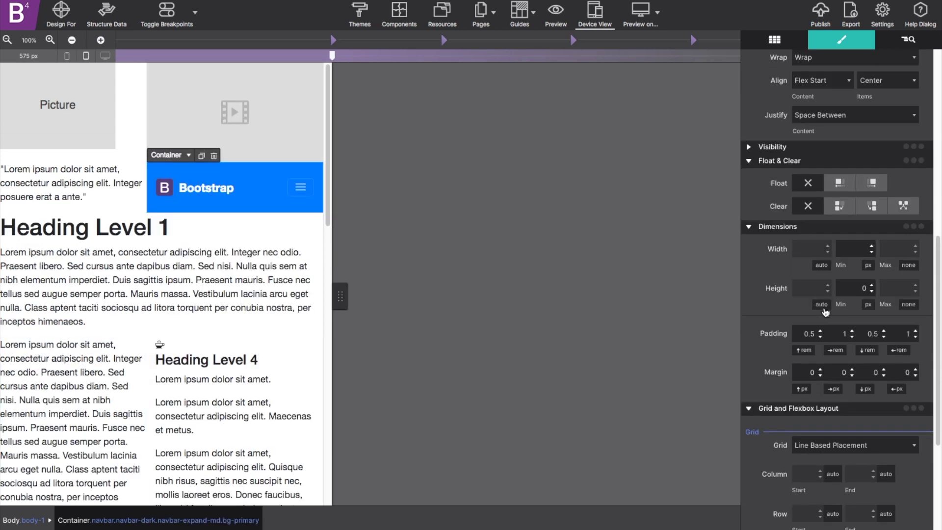
pyautogui.scroll(-5, 822, 305)
# Place the navbar in the 'nav' grid area and the video in the 'video' area
pyautogui.click(832, 301)
pyautogui.click(832, 321)
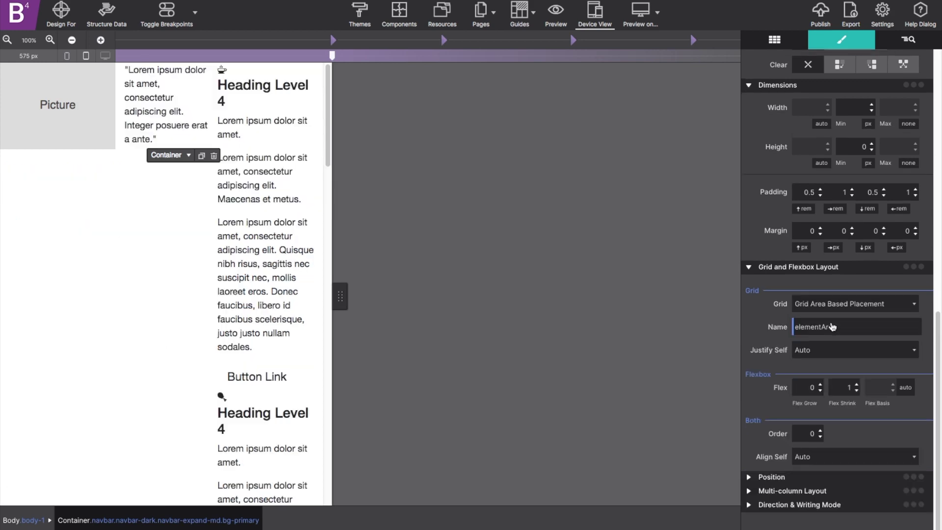
pyautogui.doubleClick(830, 327)
pyautogui.write('nav')
pyautogui.press('Return')
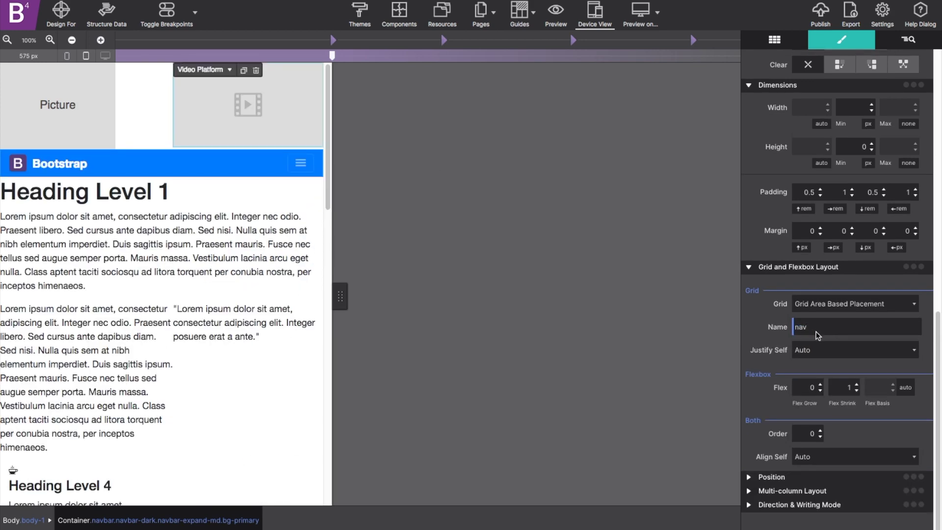
pyautogui.click(830, 251)
pyautogui.click(825, 271)
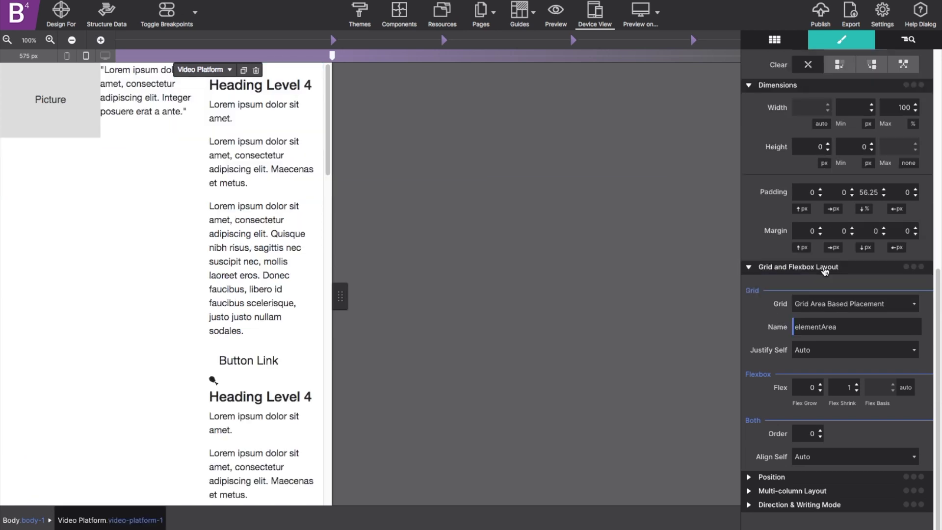
pyautogui.doubleClick(821, 326)
pyautogui.write('video')
pyautogui.press('Return')
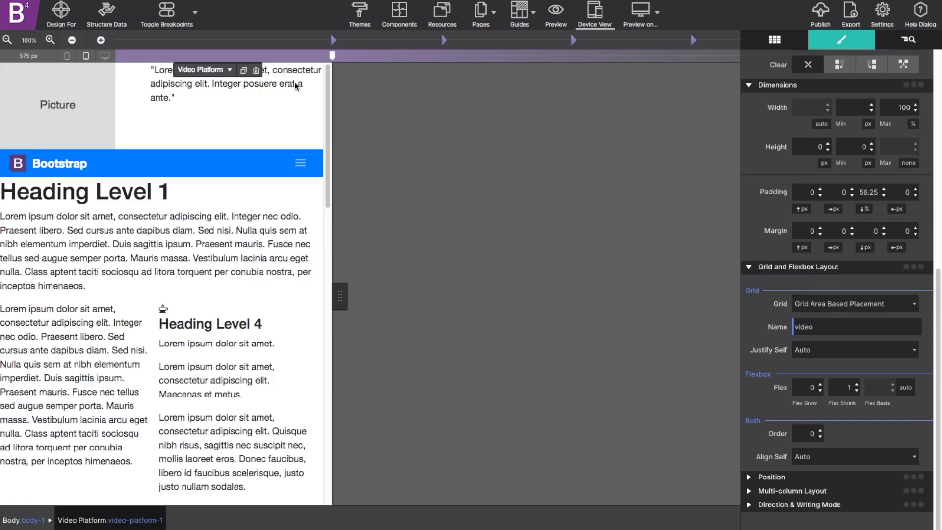
# Assign the blockquote to the 'quote' grid area and the picture to 'logo'
pyautogui.click(839, 305)
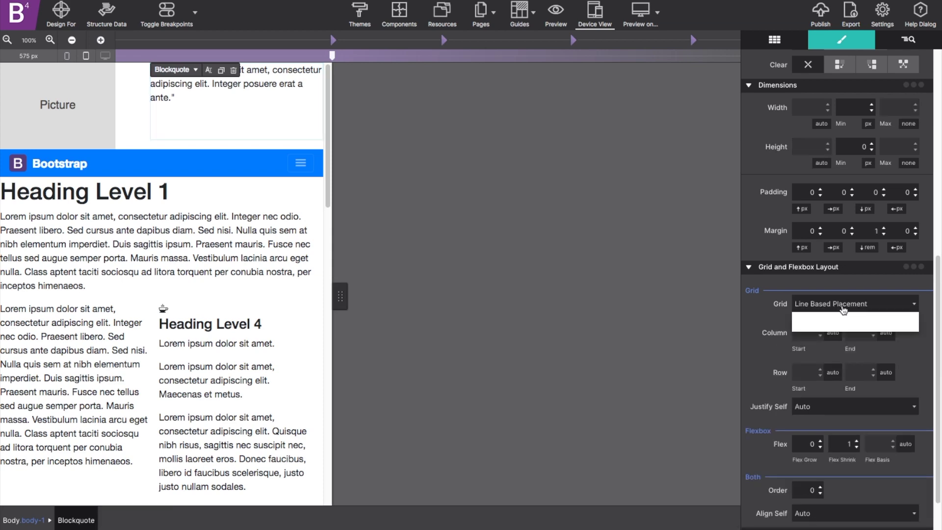
pyautogui.click(838, 326)
pyautogui.doubleClick(812, 326)
pyautogui.write('quote')
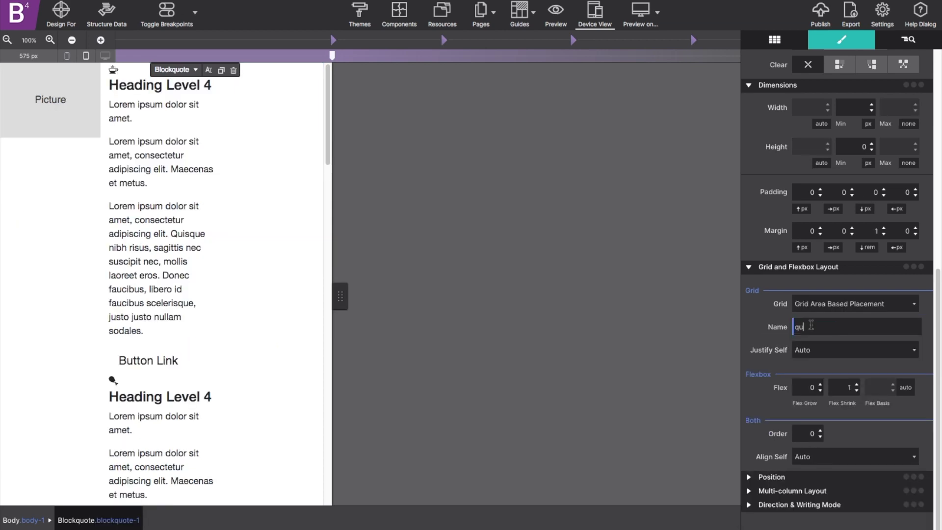
pyautogui.click(82, 98)
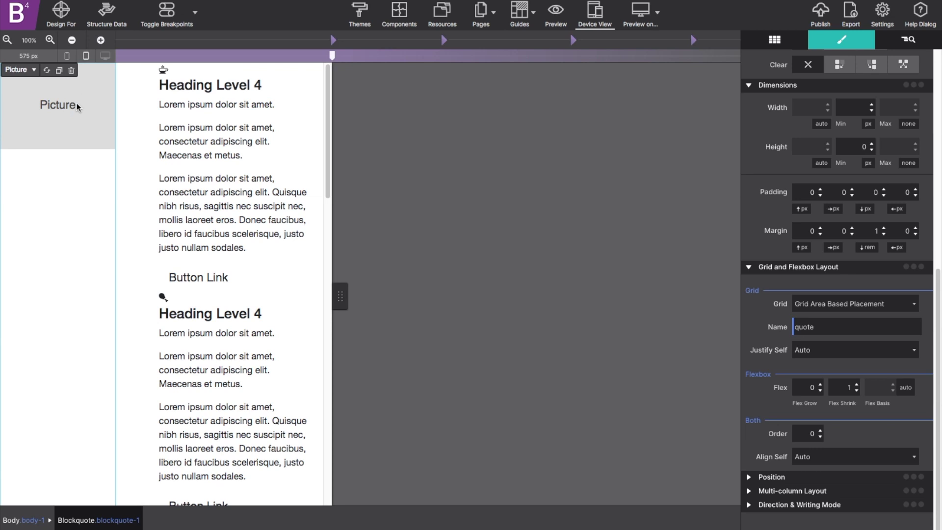
pyautogui.click(816, 306)
pyautogui.click(829, 326)
pyautogui.doubleClick(813, 328)
pyautogui.write('lo')
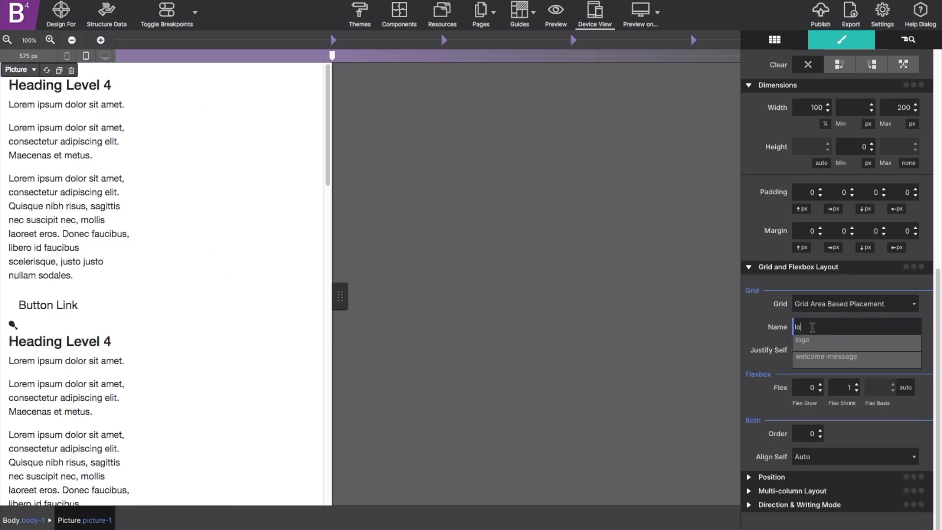
pyautogui.click(810, 340)
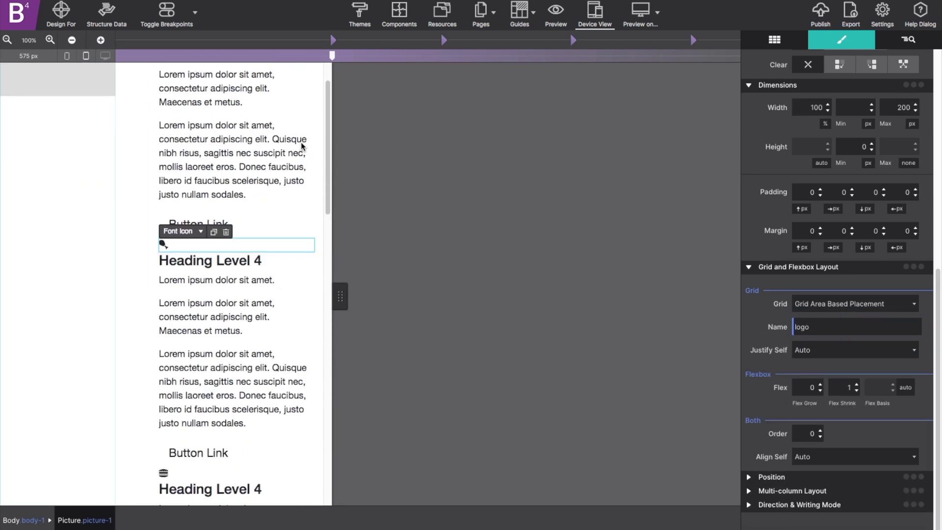
# Put the feature-columns container in the 'footer' area and preview at 1049 px
pyautogui.click(182, 69)
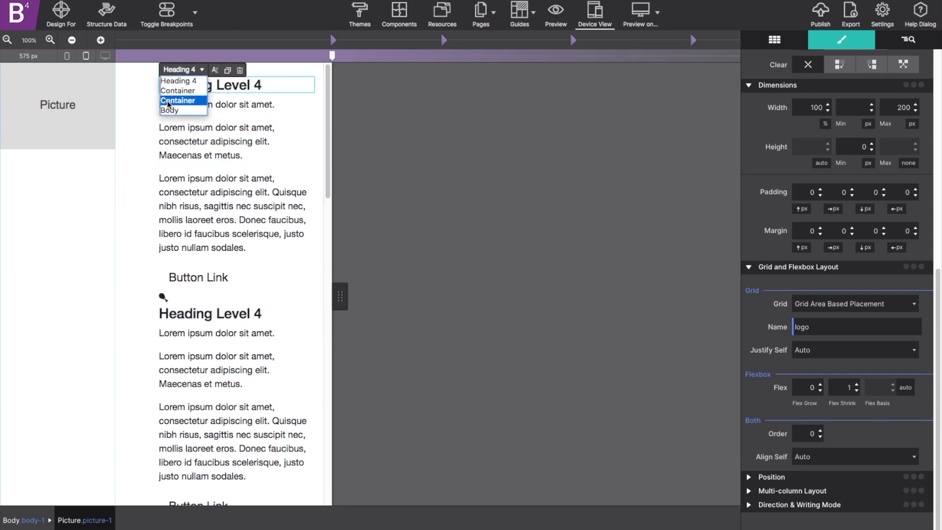
pyautogui.click(185, 104)
pyautogui.click(855, 468)
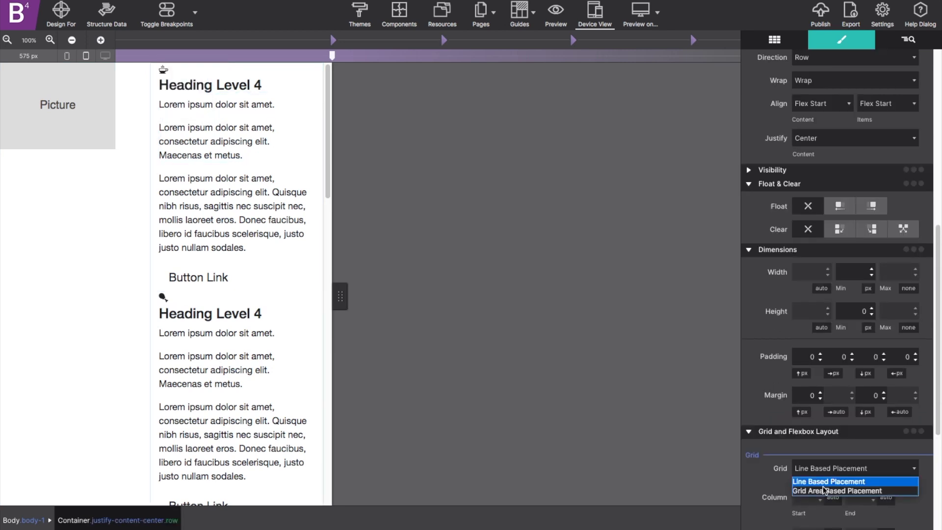
pyautogui.click(825, 488)
pyautogui.doubleClick(805, 492)
pyautogui.write('footer')
pyautogui.press('Return')
pyautogui.scroll(-15, 122, 211)
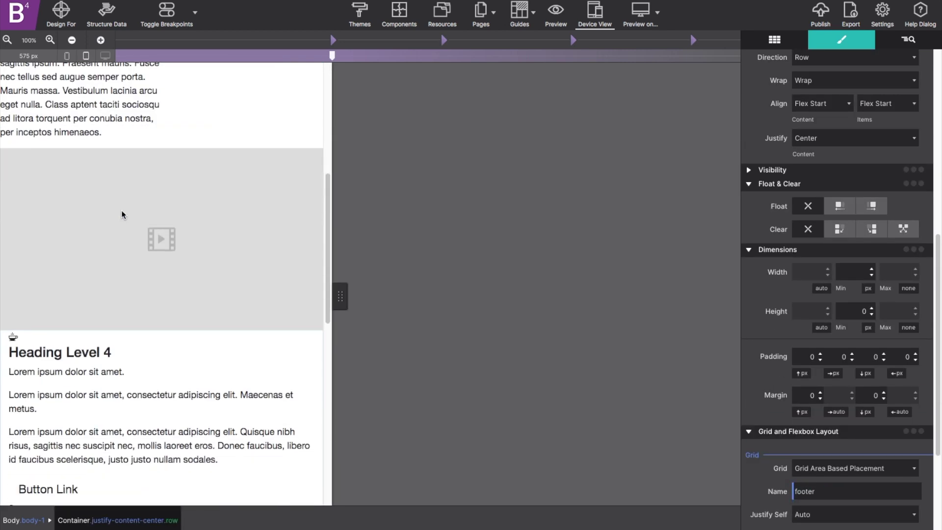
pyautogui.click(608, 58)
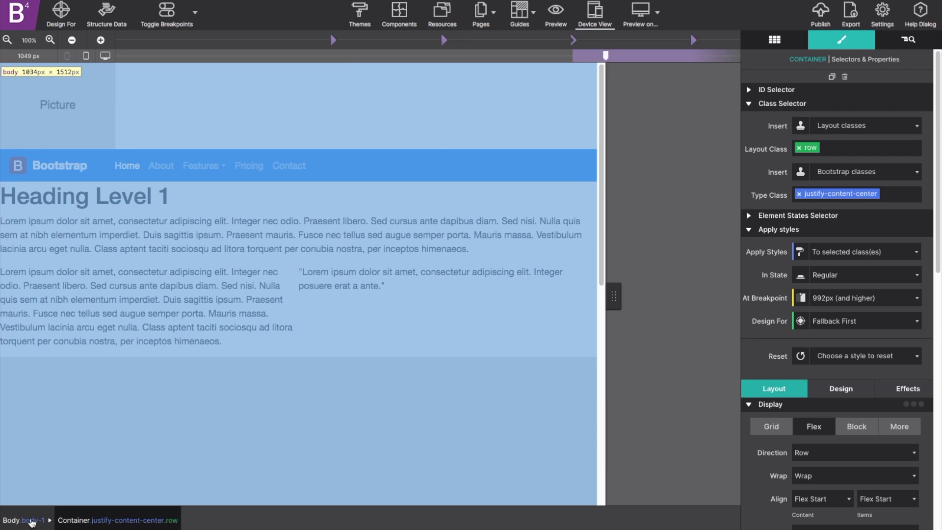
# In the body's grid editor, add an empty row and move it up two places
pyautogui.click(32, 524)
pyautogui.click(850, 395)
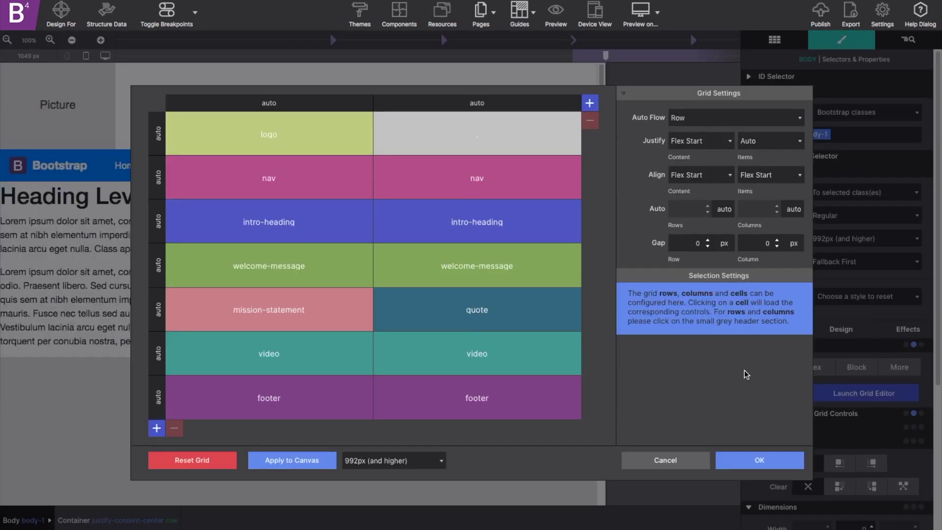
pyautogui.click(156, 428)
pyautogui.click(752, 378)
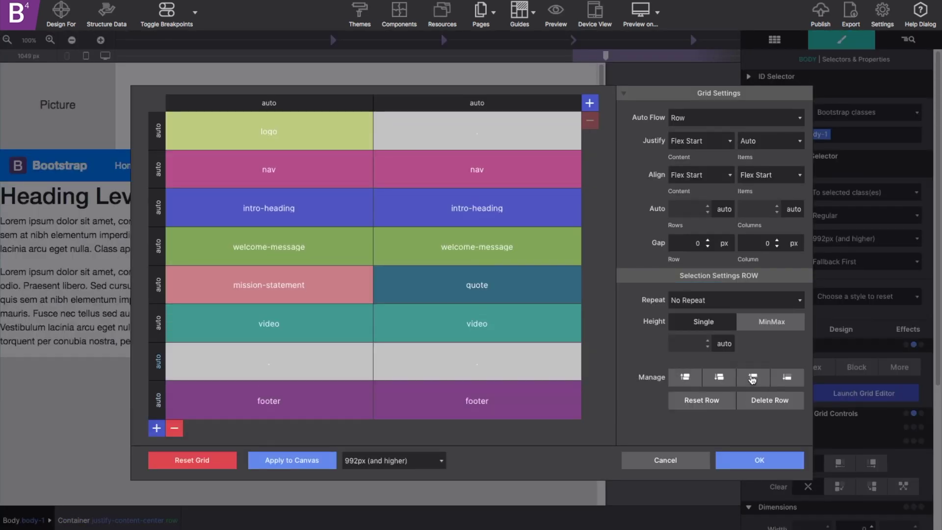
pyautogui.click(752, 377)
# Name the row cells 'mission-statement' and the new row 'quote', then apply the grid
pyautogui.doubleClick(477, 285)
pyautogui.write('mission-statement')
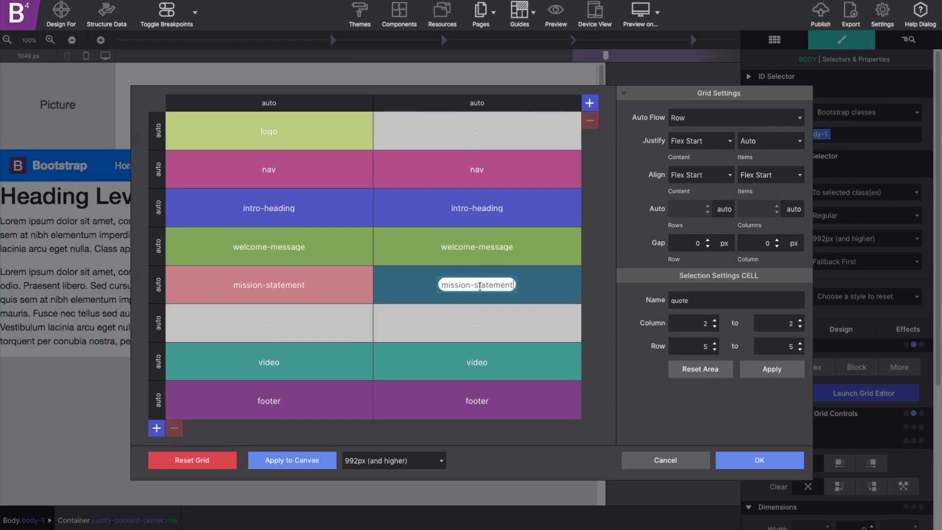
pyautogui.press('Tab')
pyautogui.write('quote')
pyautogui.press('Tab')
pyautogui.write('quote')
pyautogui.press('Tab')
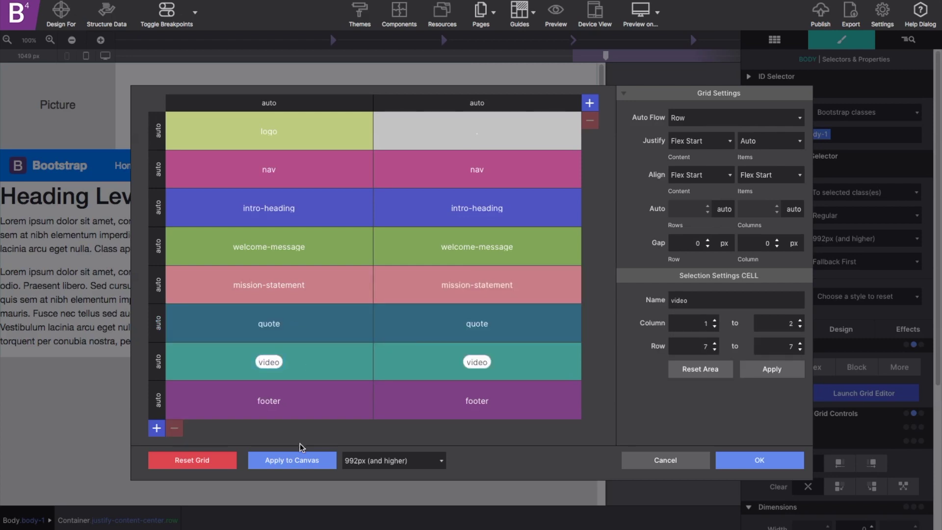
pyautogui.click(295, 461)
pyautogui.click(726, 460)
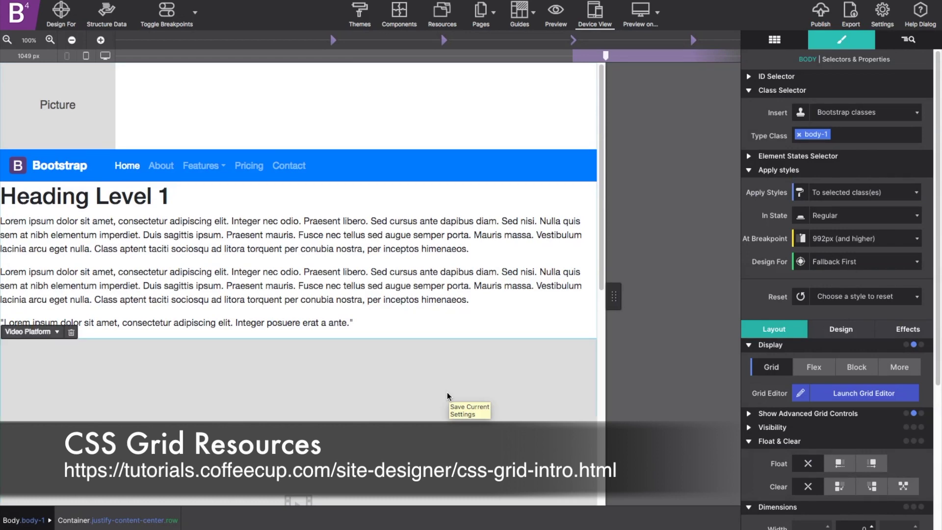
pyautogui.scroll(-3, 460, 381)
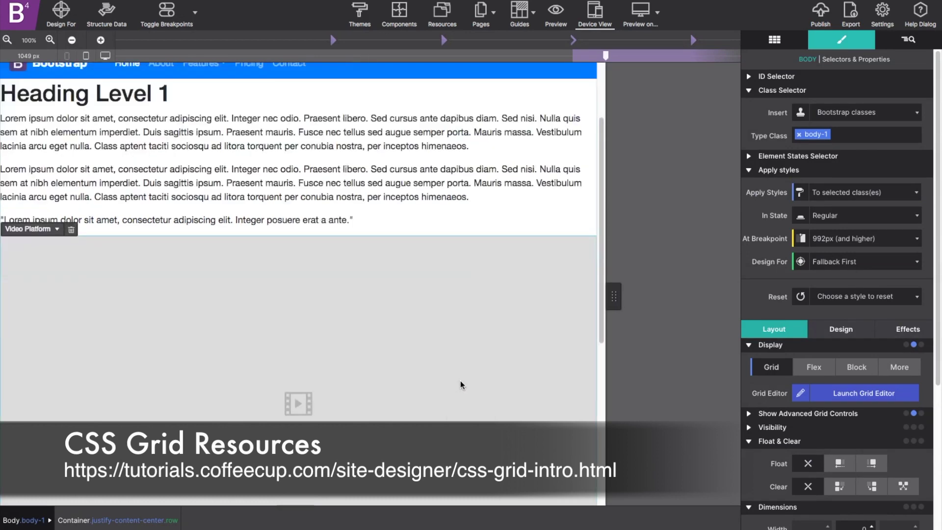
pyautogui.scroll(-6, 460, 385)
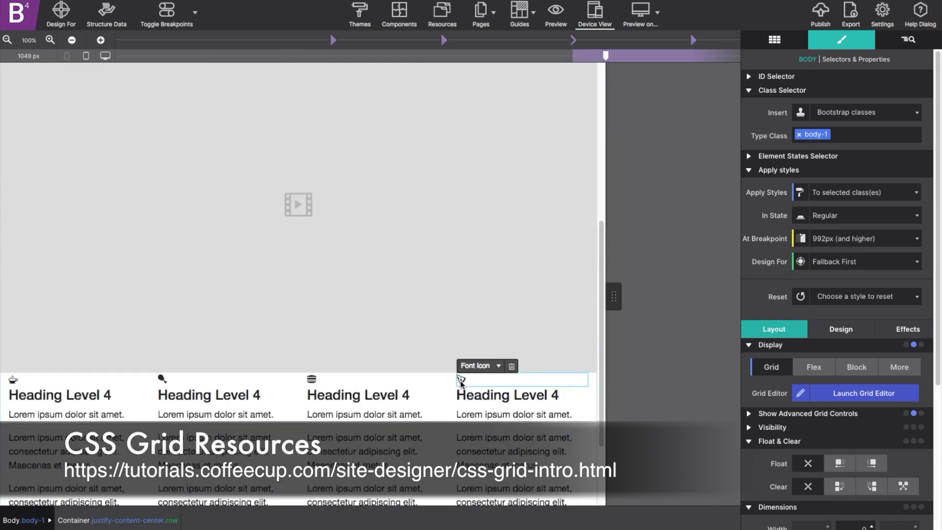
pyautogui.scroll(-3, 461, 381)
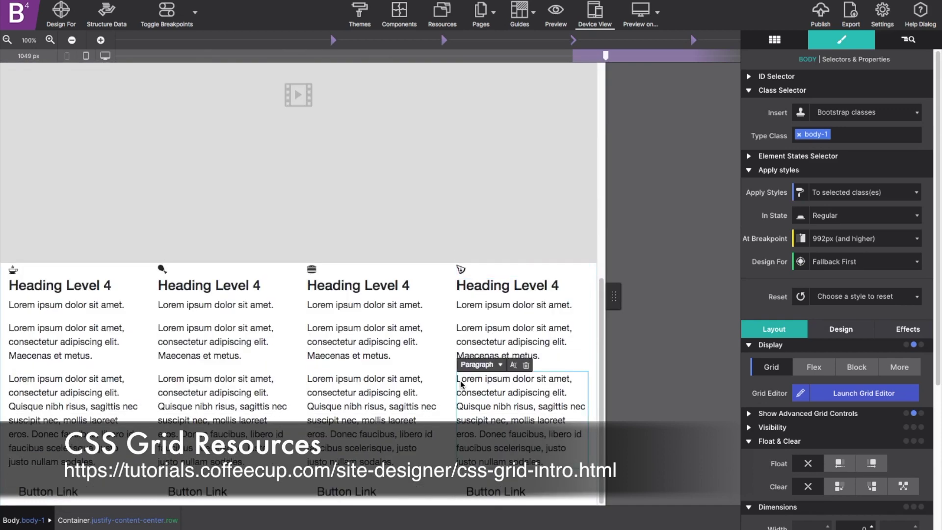